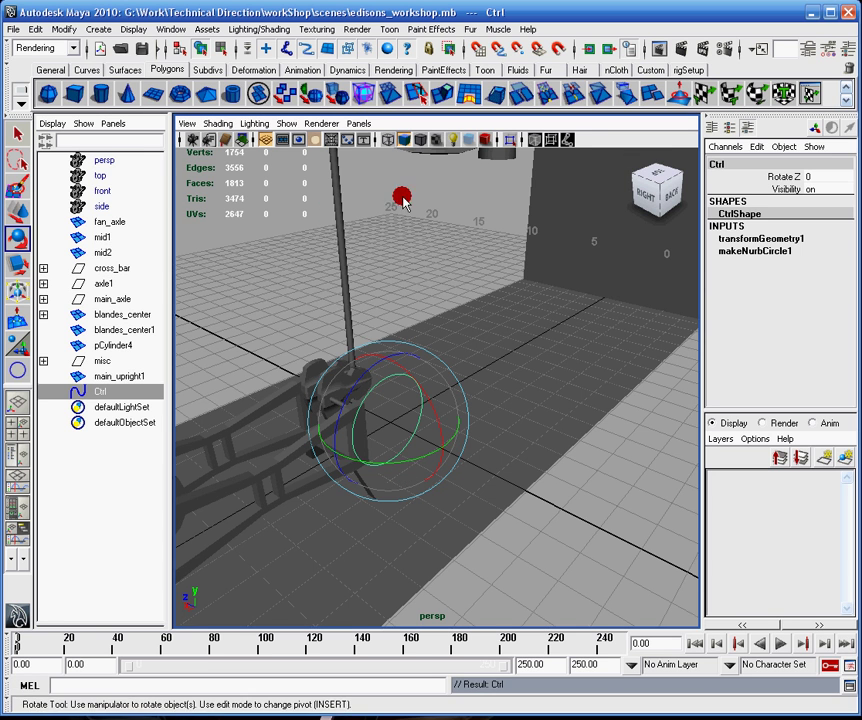
Step: Test the rig by rotating the Ctrl circle about Z to roughly -30 degrees, and undo the rotation
alt+middle_drag(402, 200, 523, 386)
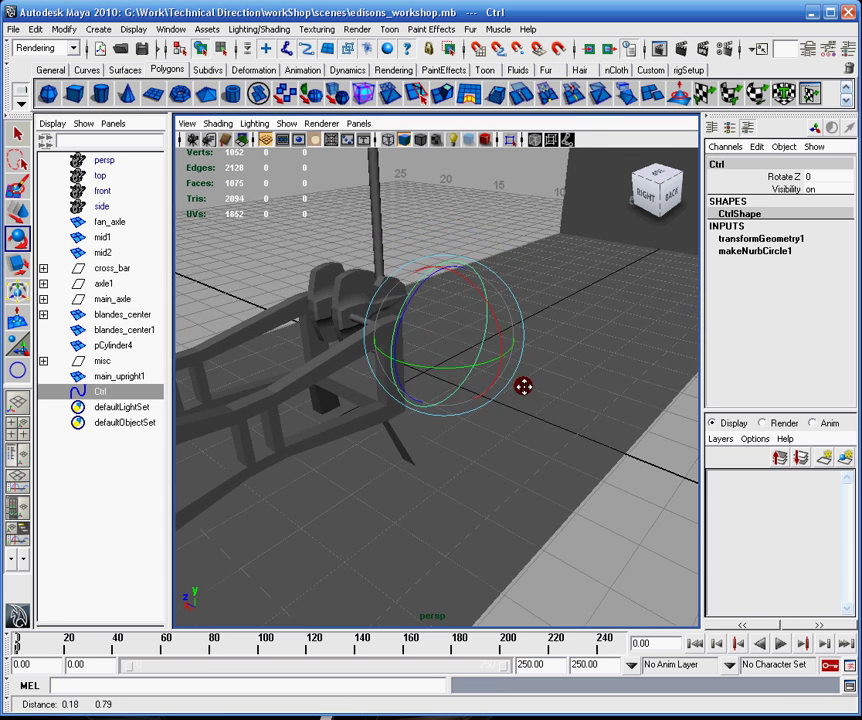
mouse_move(523, 386)
alt+mouse_down()
mouse_move(500, 389)
mouse_move(487, 354)
mouse_move(508, 392)
alt+mouse_up()
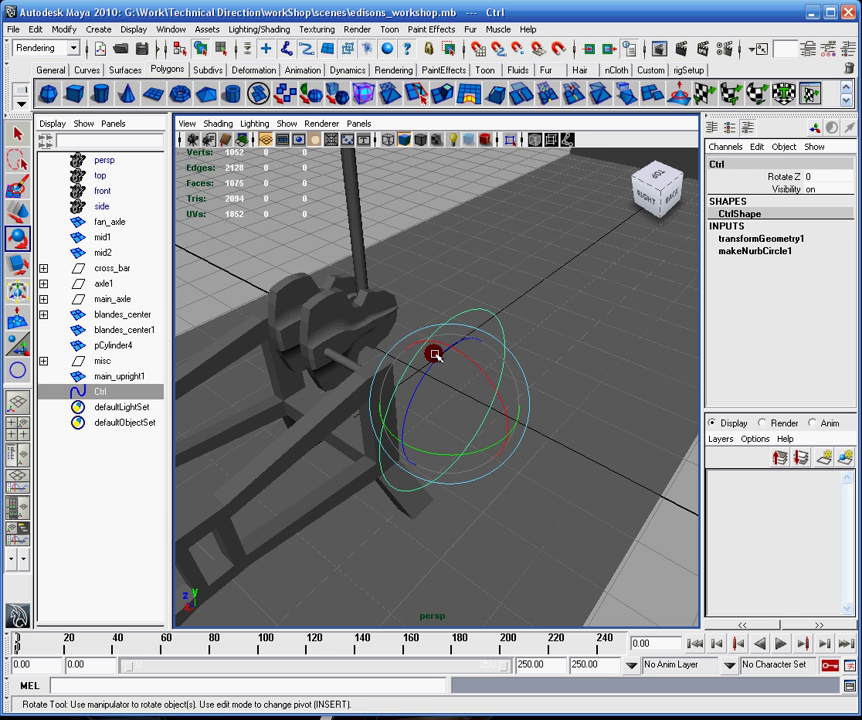
drag(435, 354, 432, 390)
click(820, 176)
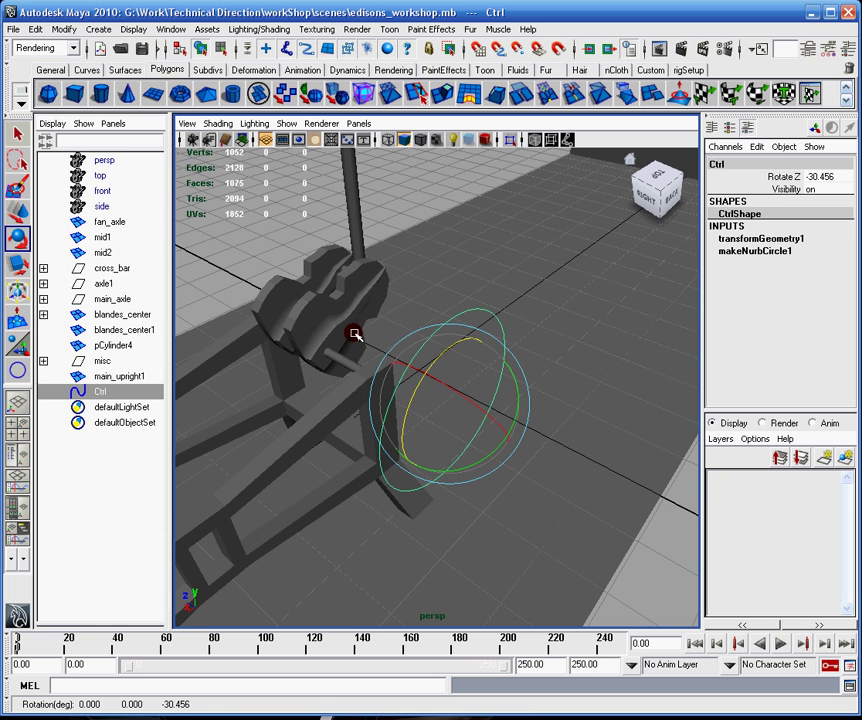
key(ctrl+z)
Step: Examine the main axle and the lower end of the upright rod from several angles
alt+drag(467, 341, 330, 310)
alt+middle_drag(418, 295, 420, 335)
alt+drag(449, 348, 419, 312)
alt+middle_drag(432, 305, 438, 377)
alt+right_drag(438, 377, 400, 300)
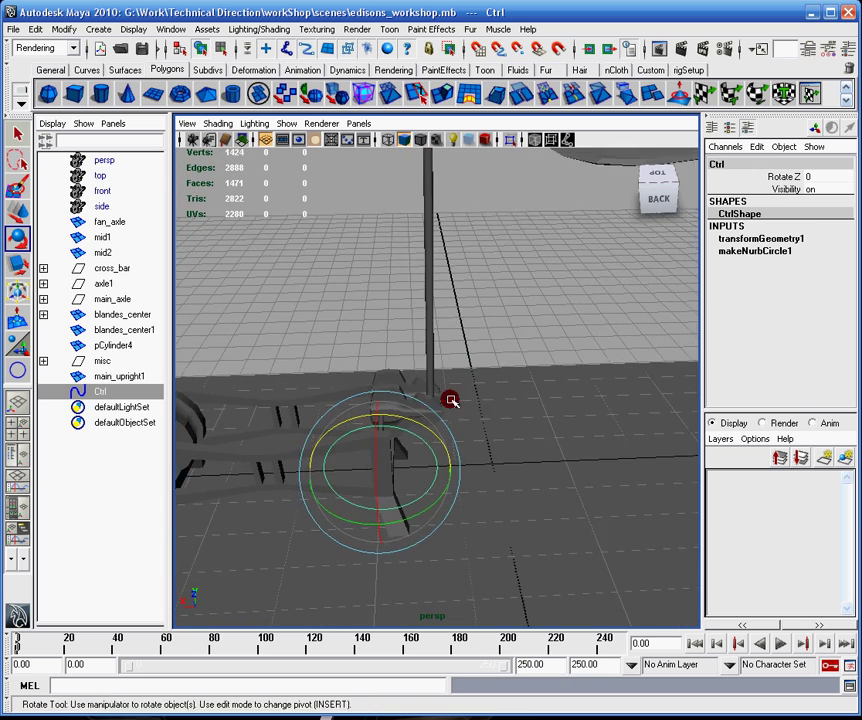
alt+middle_drag(456, 372, 448, 521)
alt+right_drag(410, 260, 462, 379)
alt+drag(462, 379, 598, 346)
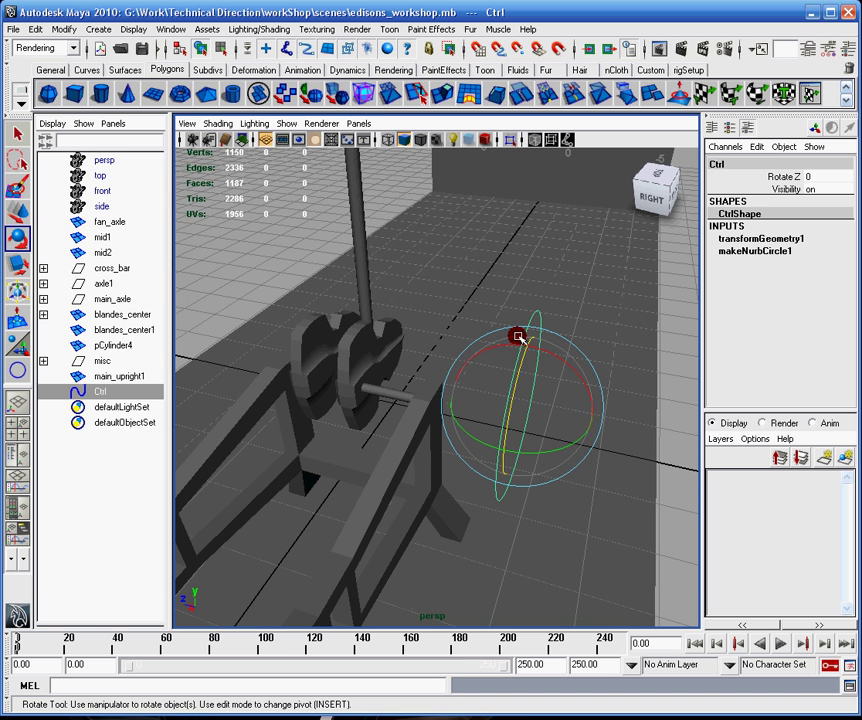
alt+drag(522, 327, 476, 343)
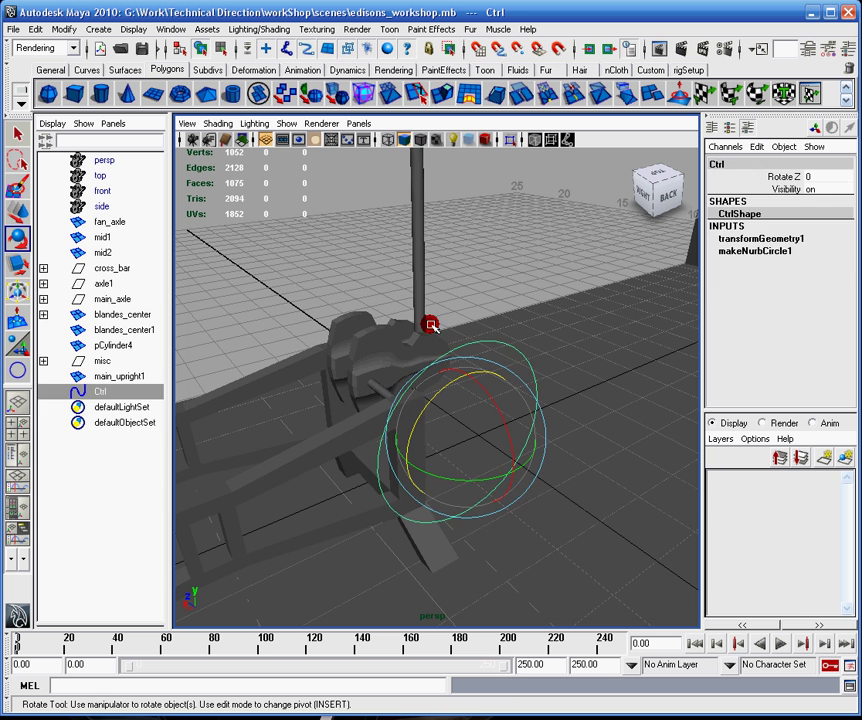
Step: Select the main_axle group, big_shape2 and main_upright1 in turn to inspect where the upright meets the axle shapes
click(391, 342)
key(Up)
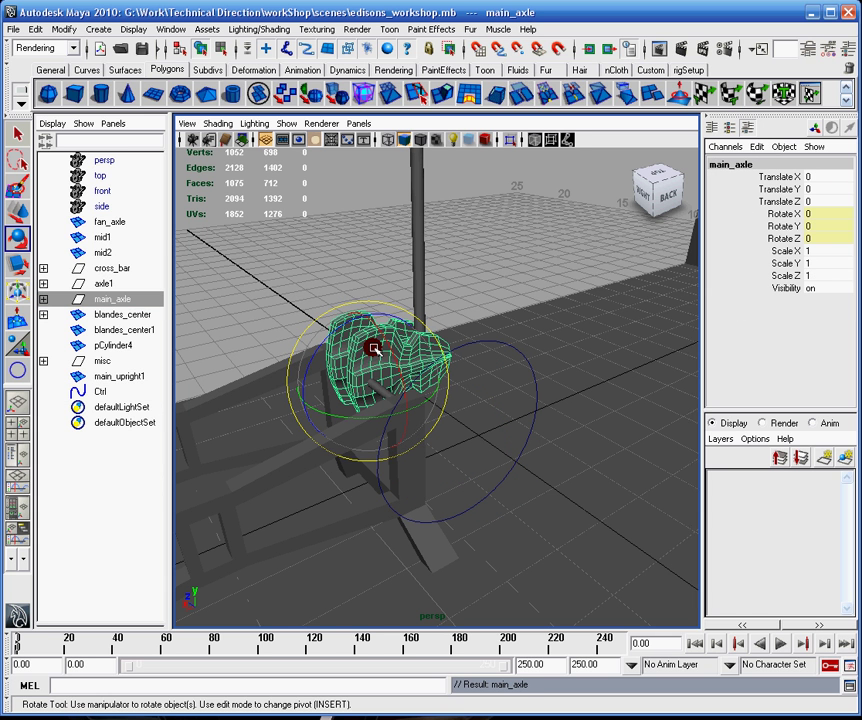
key(w)
click(421, 313)
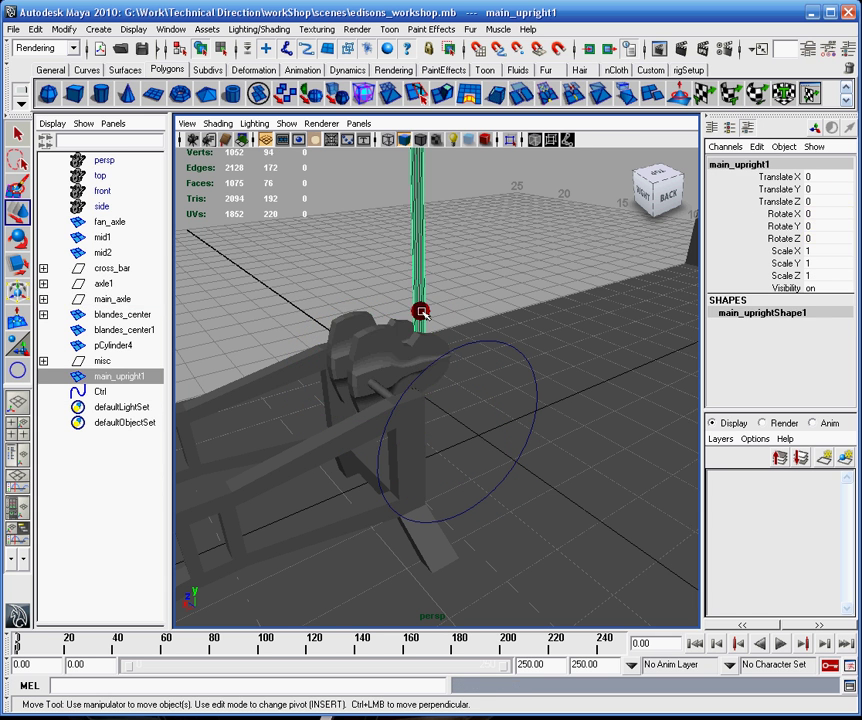
click(420, 335)
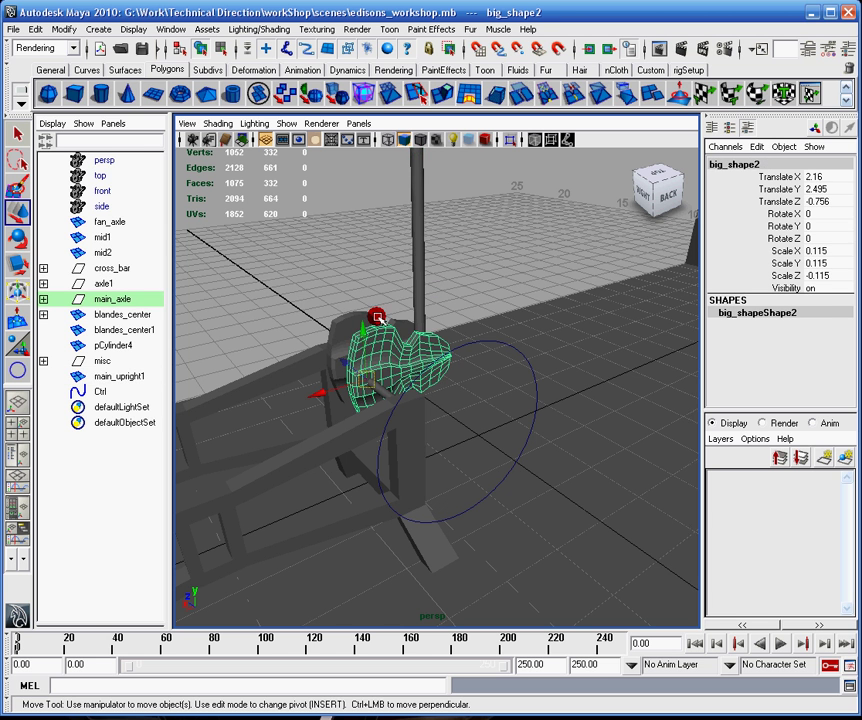
click(414, 255)
alt+drag(473, 290, 407, 305)
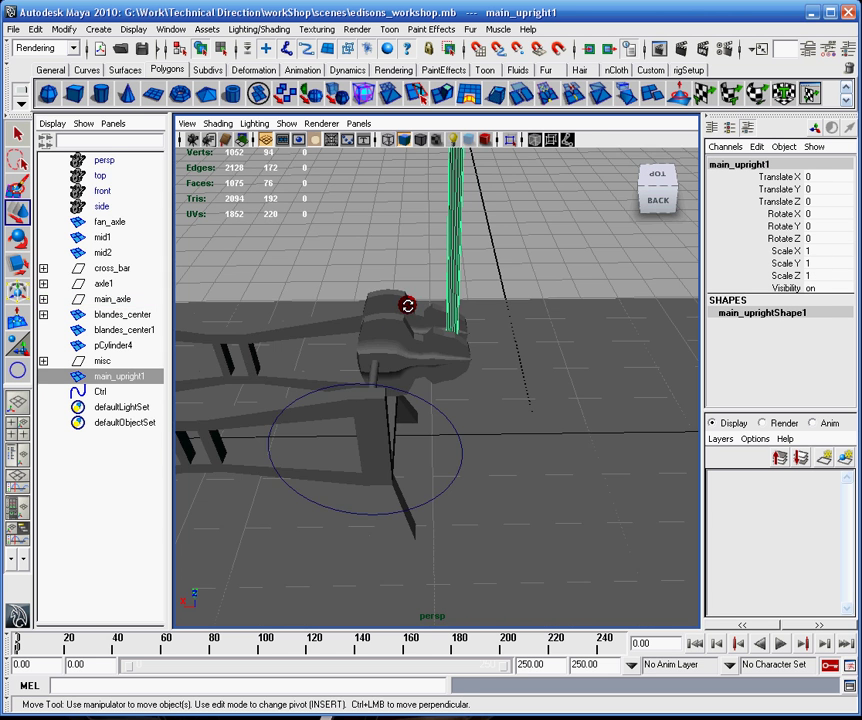
alt+right_drag(407, 305, 475, 457)
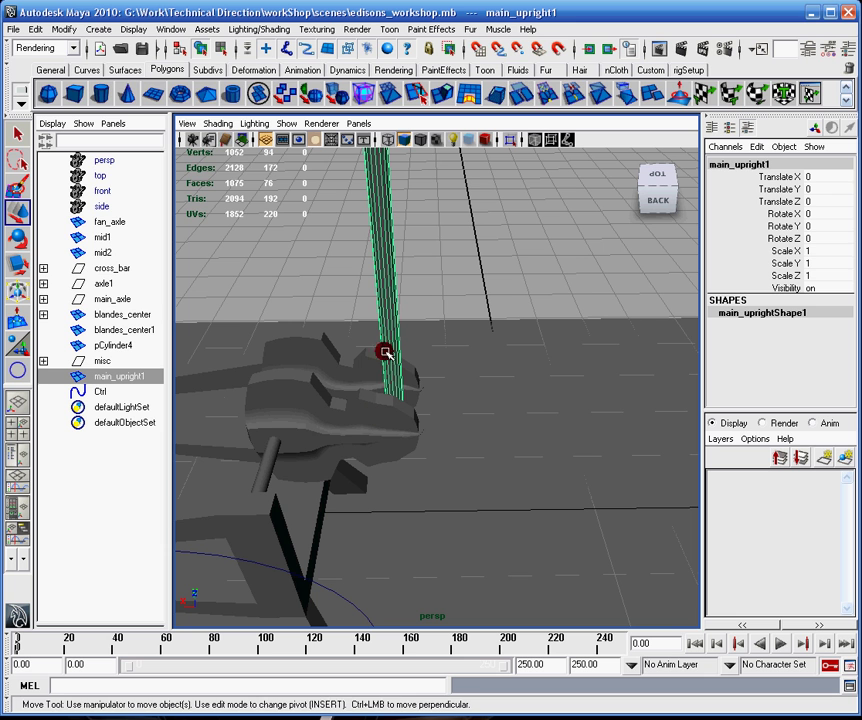
Step: Create a locator and move it to about 3.184 in Y and -0.798 in Z
click(99, 29)
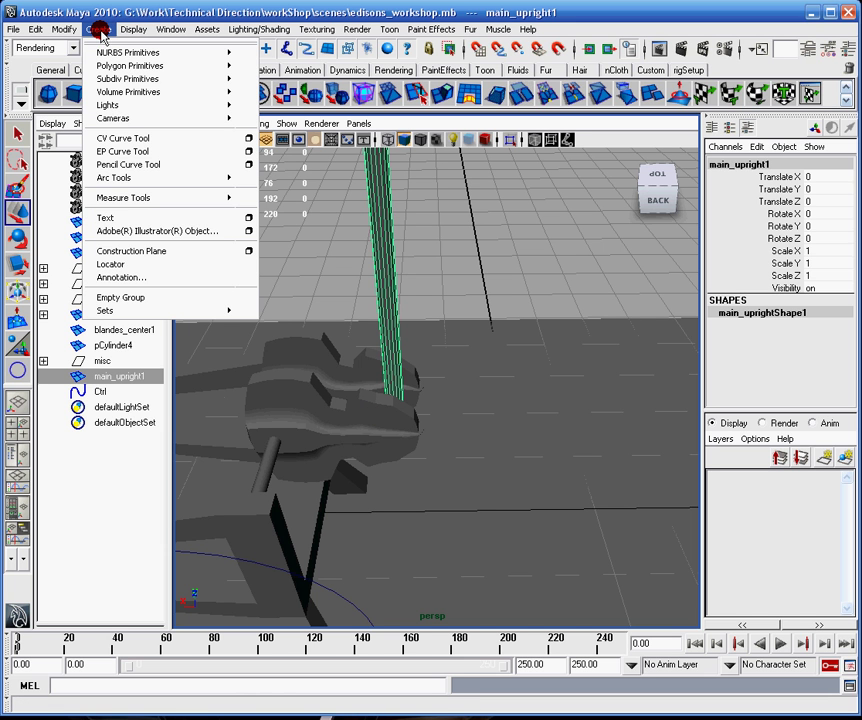
click(118, 263)
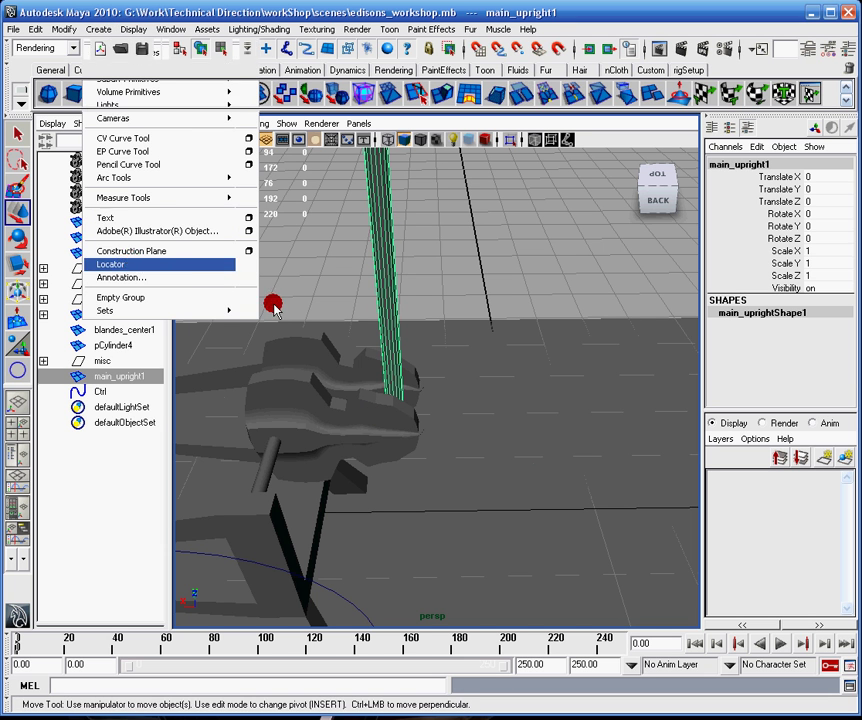
alt+drag(480, 420, 477, 446)
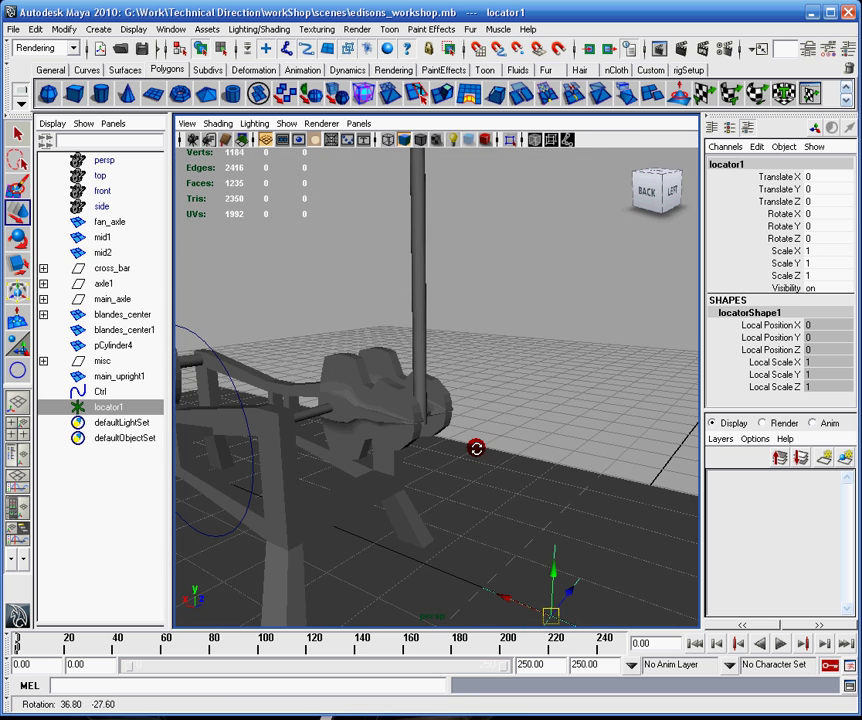
drag(554, 576, 570, 391)
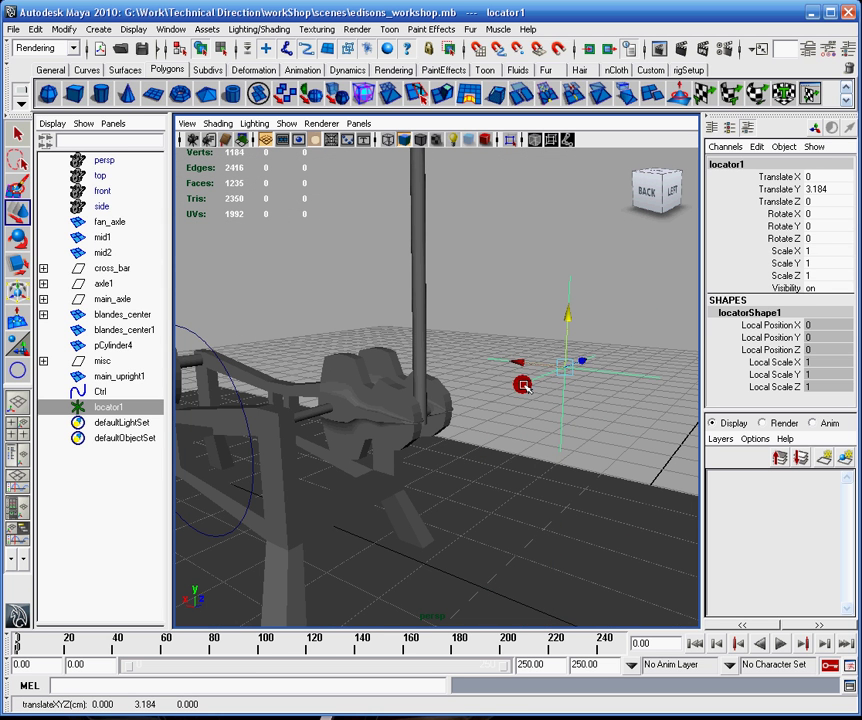
alt+drag(511, 320, 482, 314)
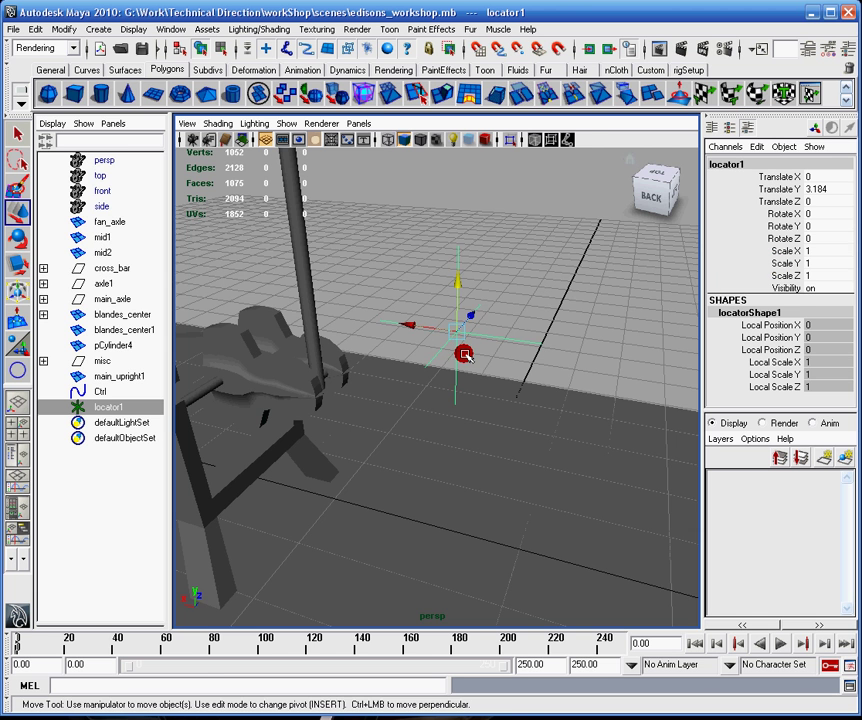
alt+drag(465, 355, 427, 317)
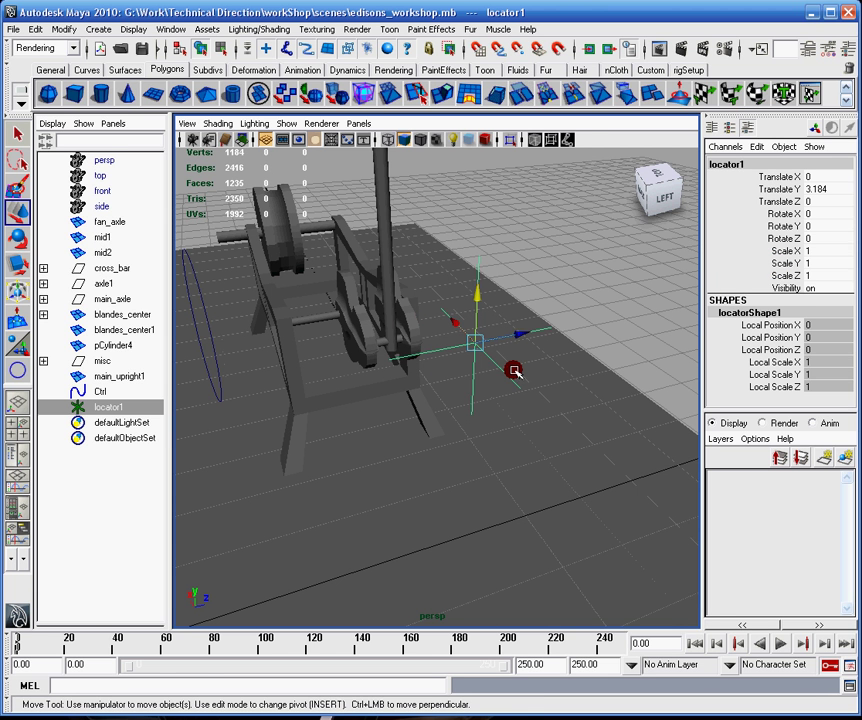
drag(517, 341, 421, 368)
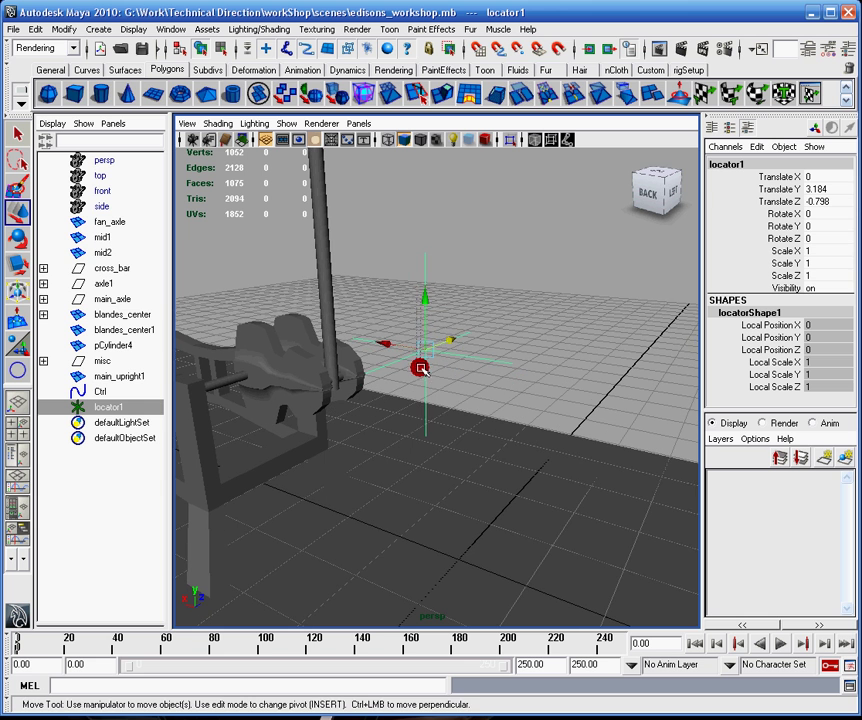
Step: Move the locator to the base of the upright, at about X 1.664, Y 2.488, Z -0.486
drag(423, 292, 297, 358)
alt+right_drag(297, 358, 448, 375)
alt+middle_drag(448, 375, 586, 404)
alt+drag(586, 404, 396, 354)
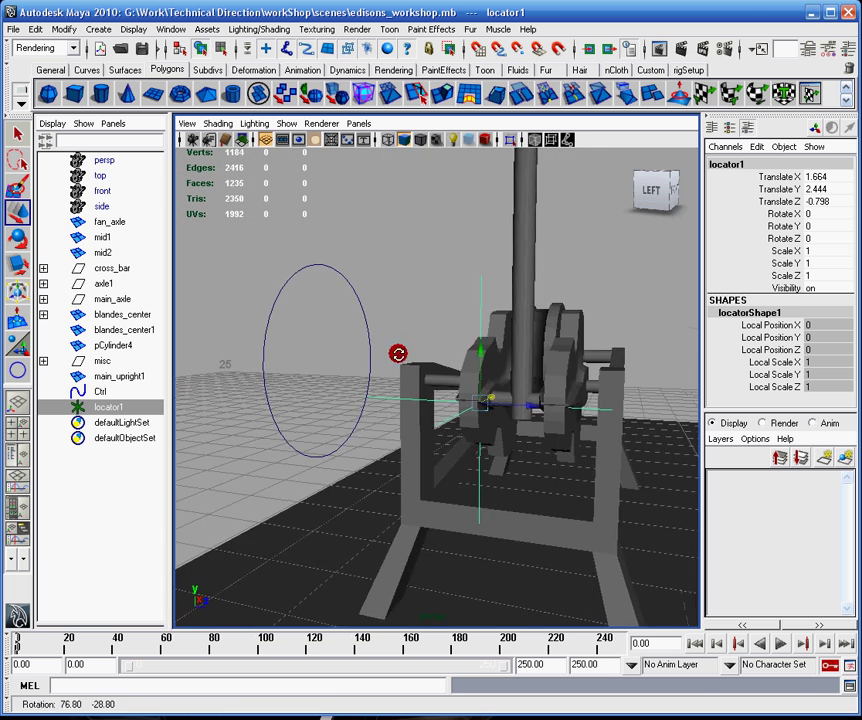
alt+middle_drag(487, 356, 398, 267)
alt+drag(398, 267, 455, 295)
alt+middle_drag(459, 298, 462, 339)
alt+right_drag(467, 355, 603, 483)
alt+drag(541, 421, 598, 442)
alt+middle_drag(598, 442, 584, 425)
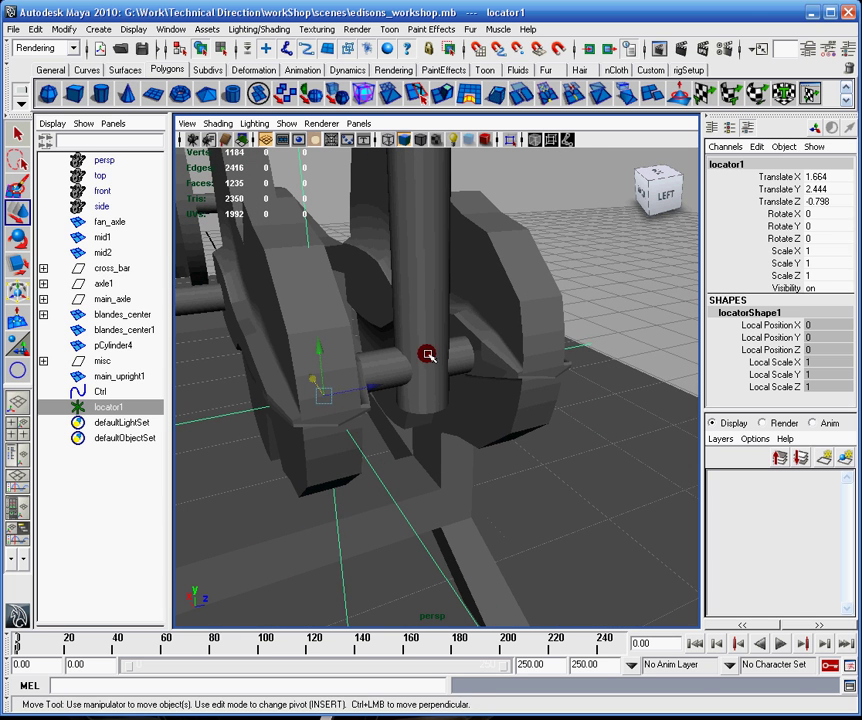
drag(371, 389, 463, 365)
drag(424, 333, 424, 318)
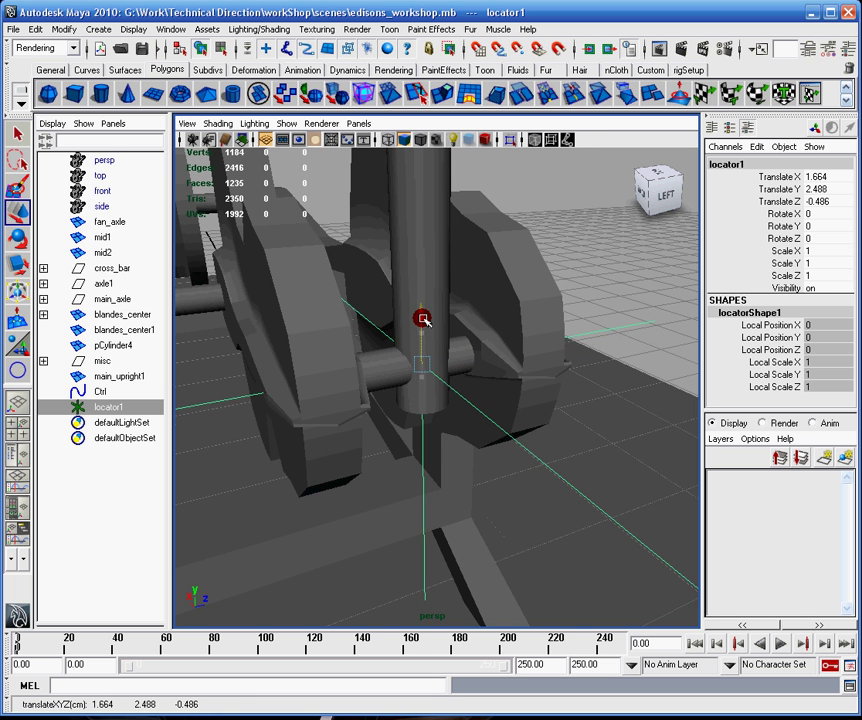
Step: Fine-tune the locator where the upright crosses the small axle, to about X 1.681, Y 2.505, Z -0.478
alt+drag(422, 393, 481, 360)
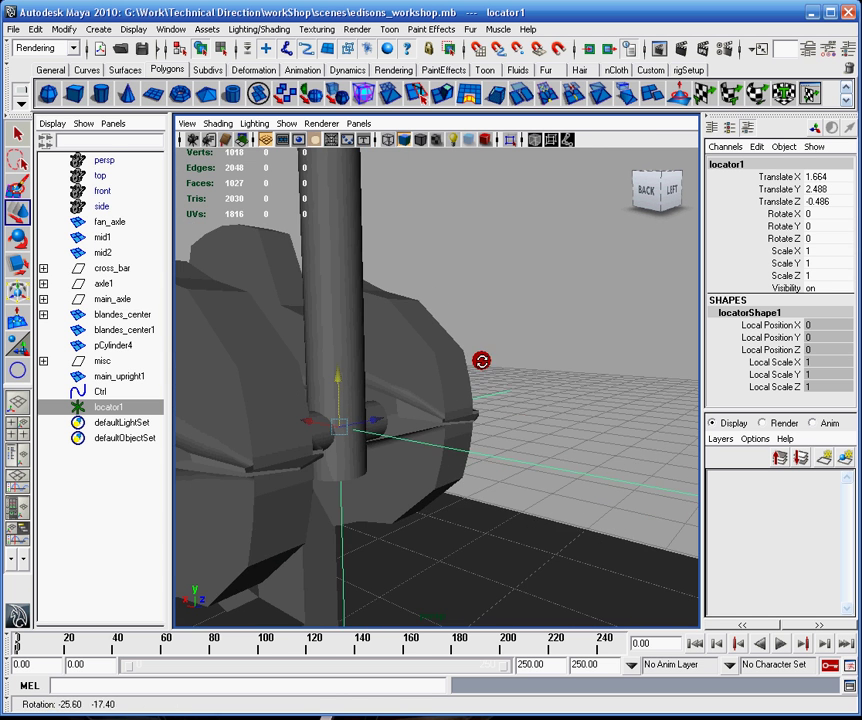
alt+middle_drag(481, 360, 506, 331)
alt+right_drag(506, 331, 546, 427)
alt+drag(411, 365, 411, 396)
alt+right_drag(411, 396, 468, 389)
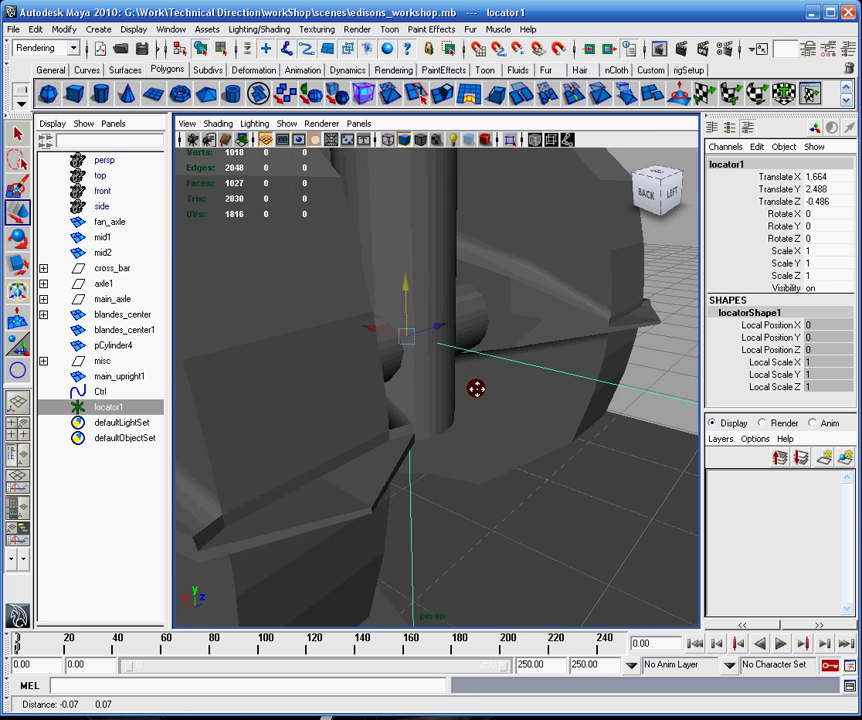
alt+drag(468, 389, 435, 392)
drag(468, 310, 464, 313)
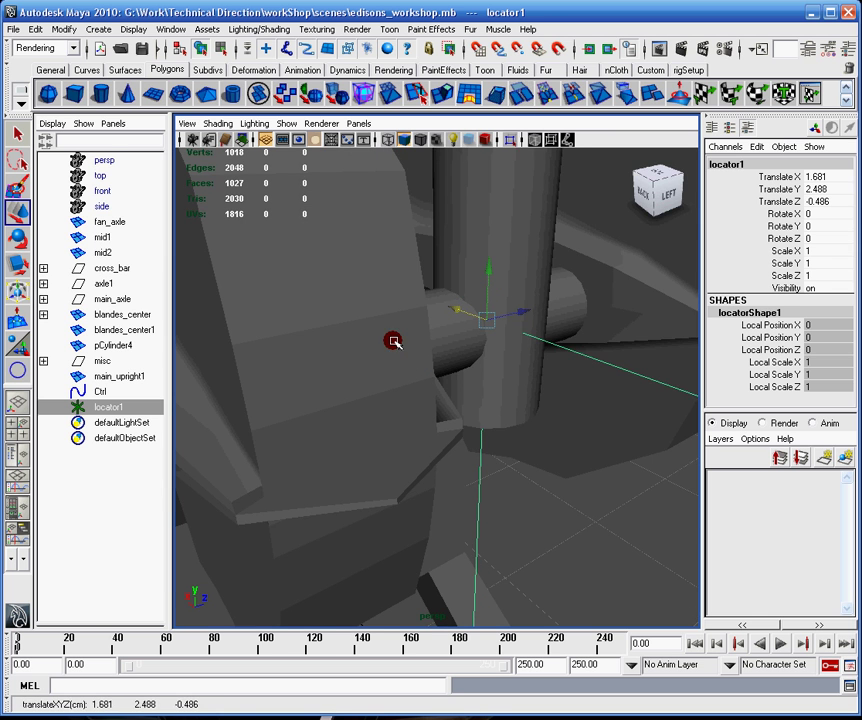
alt+drag(630, 344, 540, 343)
alt+middle_drag(610, 342, 404, 322)
alt+drag(438, 354, 428, 310)
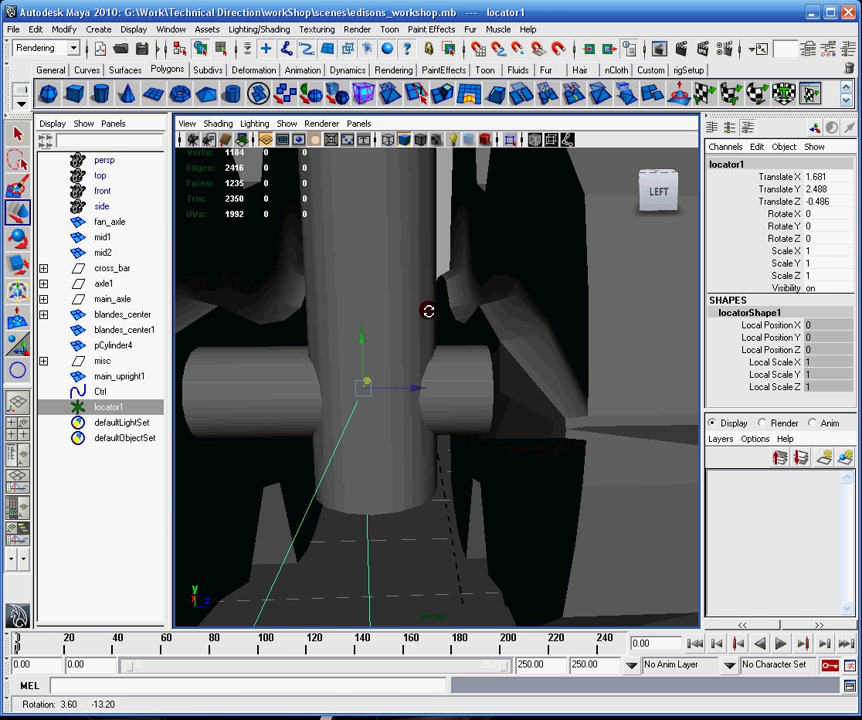
drag(414, 388, 422, 386)
drag(371, 336, 371, 323)
alt+drag(528, 378, 352, 382)
alt+middle_drag(452, 350, 431, 329)
alt+drag(431, 329, 415, 326)
alt+right_drag(414, 326, 317, 327)
alt+drag(317, 327, 369, 399)
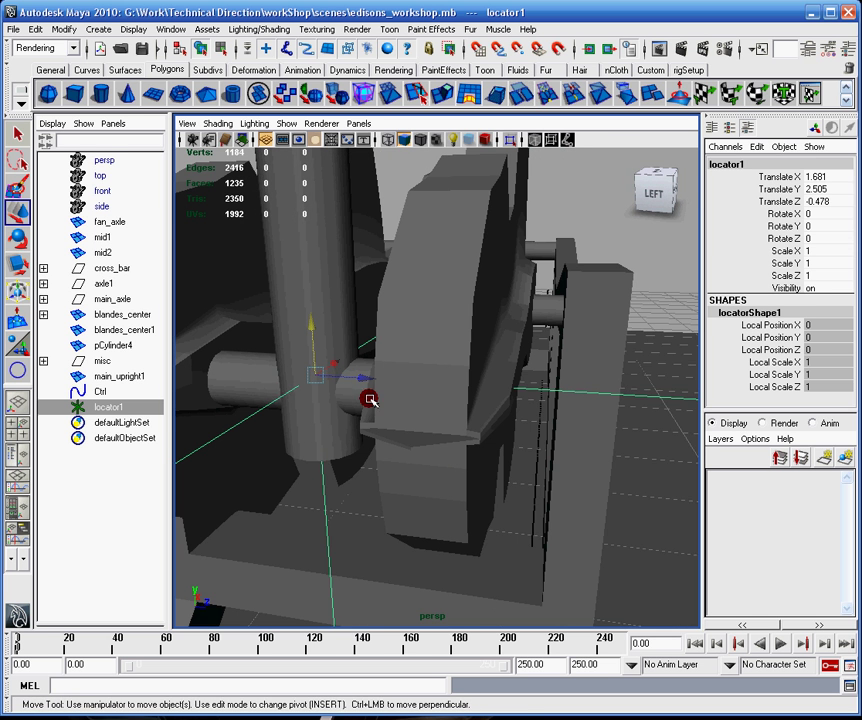
Step: Check the locator against the mini_axle pivot and shift the locator to about -0.472 in Z
click(256, 377)
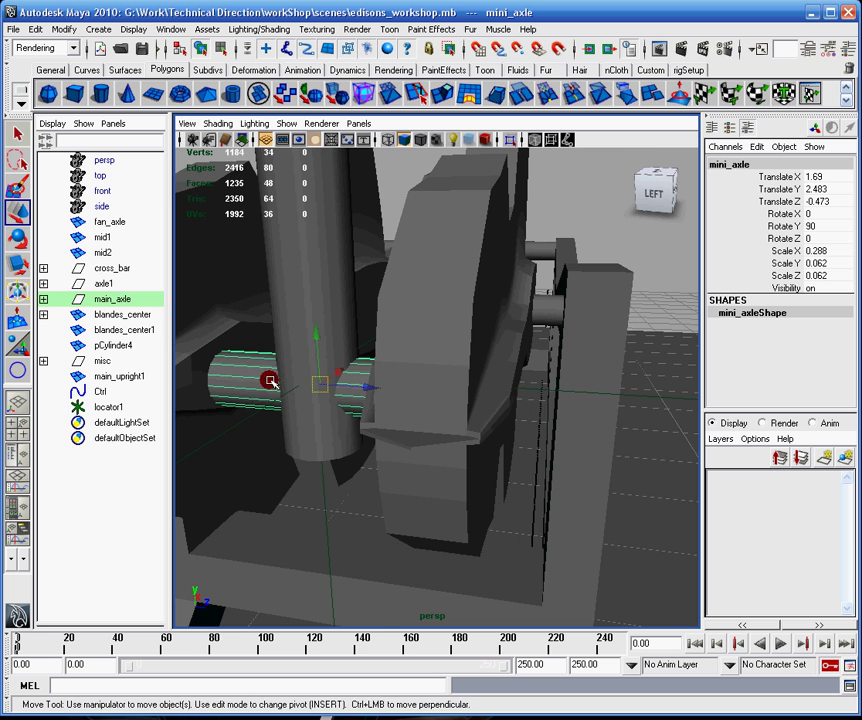
alt+drag(316, 385, 360, 366)
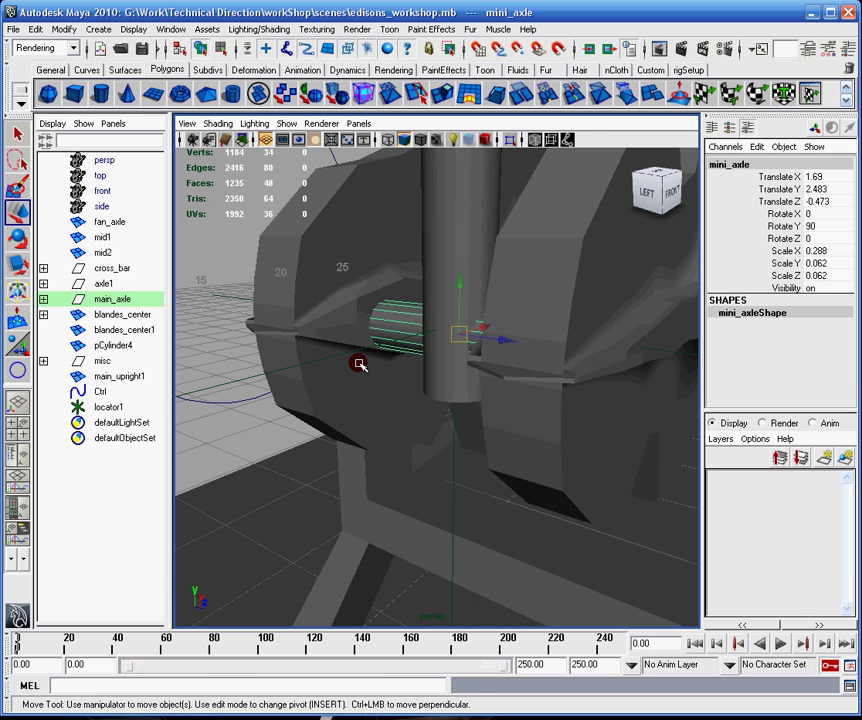
click(260, 377)
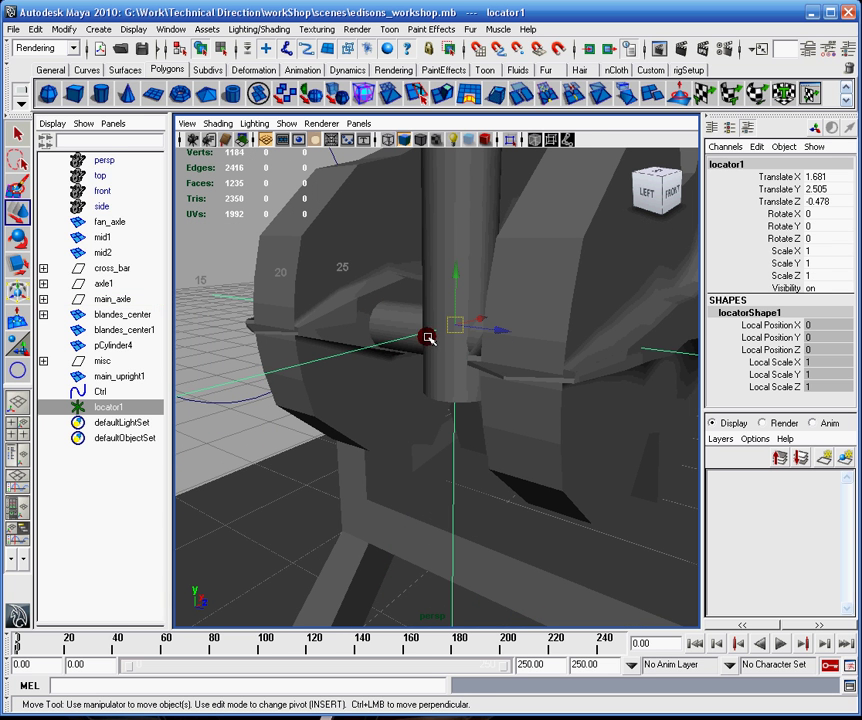
alt+drag(524, 364, 479, 331)
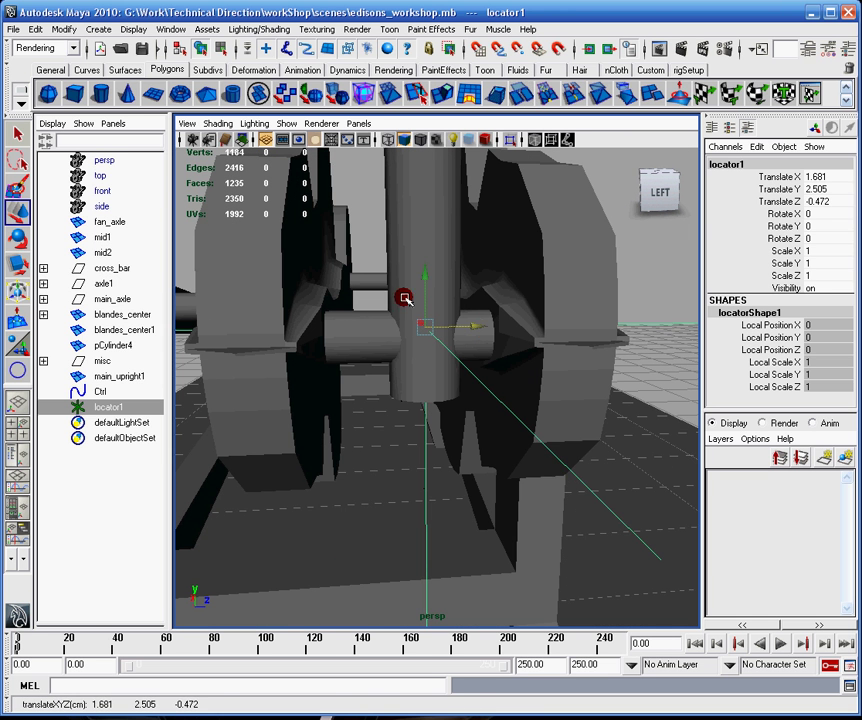
alt+drag(404, 298, 441, 327)
alt+right_drag(439, 326, 447, 320)
alt+drag(447, 320, 423, 358)
Step: Expand the main_axle group and parent locator1 under it
click(43, 298)
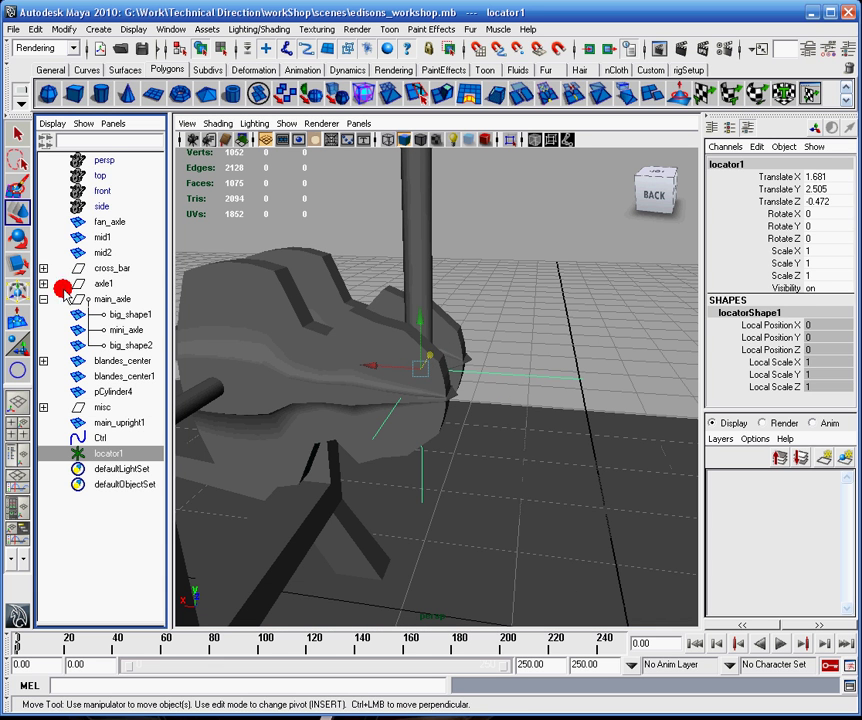
click(95, 298)
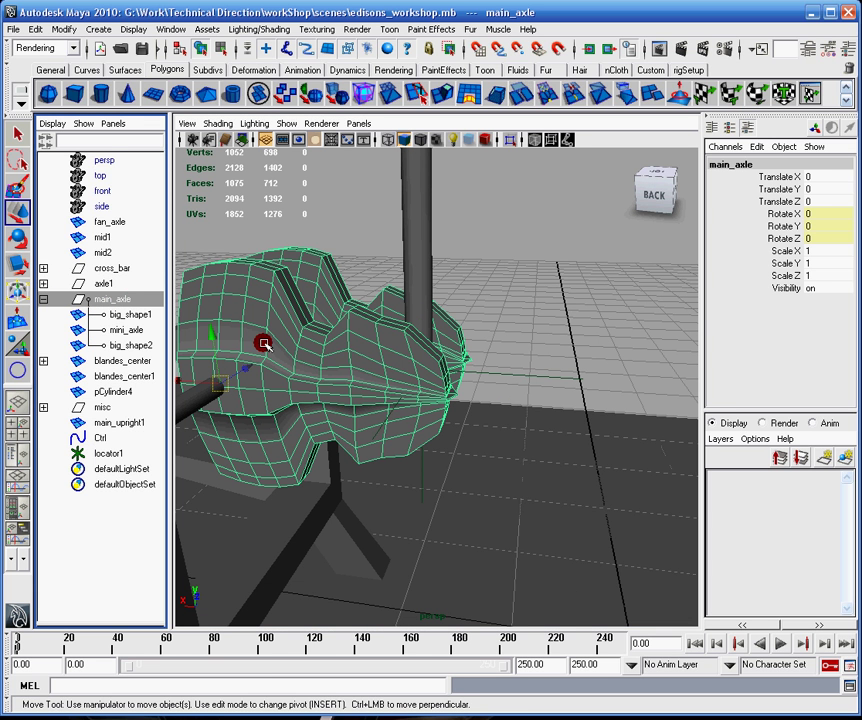
middle_drag(92, 457, 102, 298)
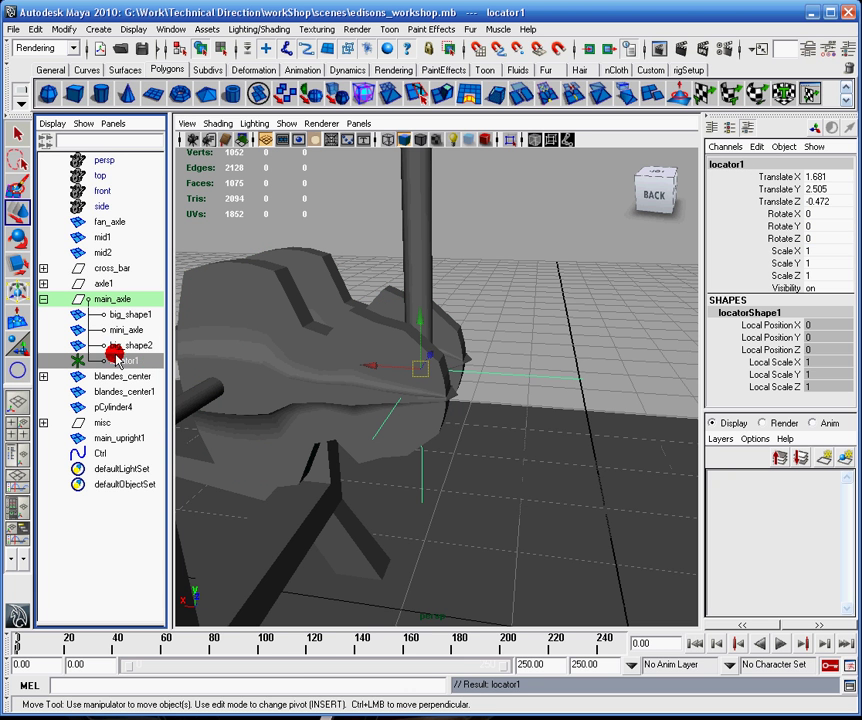
Step: Try rotating the Ctrl curve to test how the axle carries the parented locator, and undo the rotation
scroll(502, 436, down, 5)
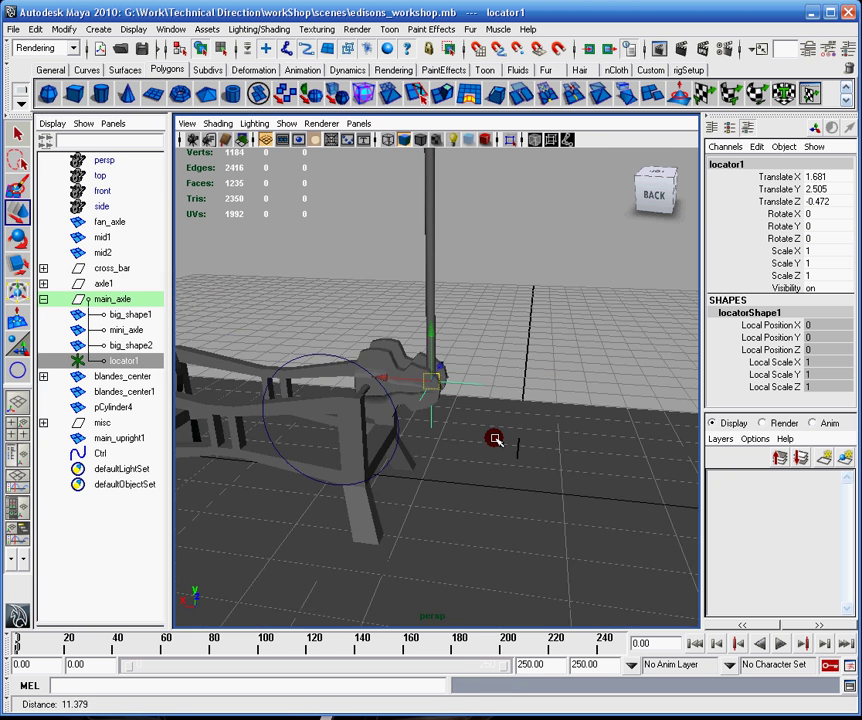
click(371, 364)
key(e)
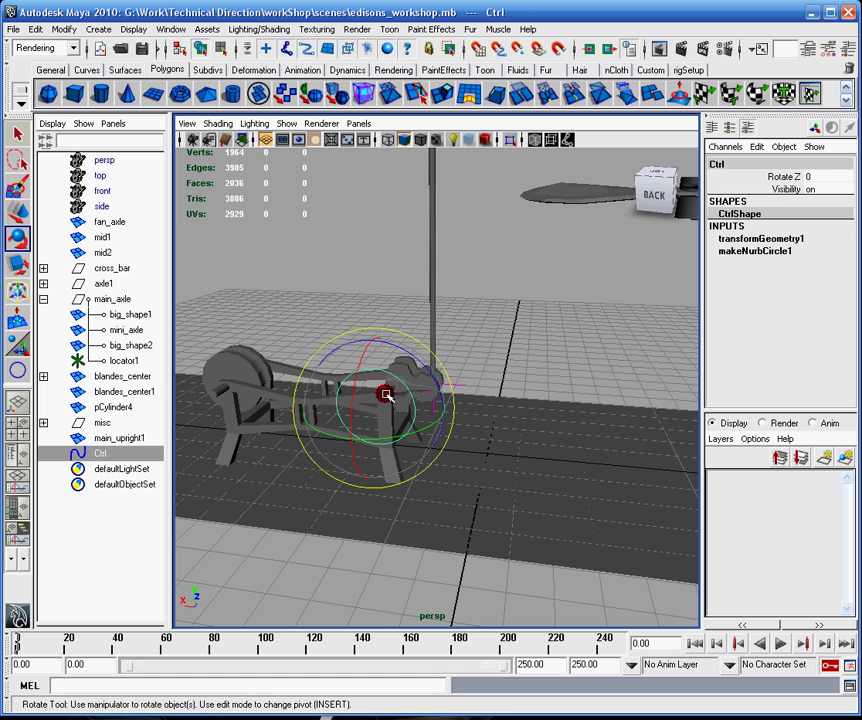
mouse_move(404, 350)
mouse_down()
mouse_move(308, 331)
mouse_move(430, 357)
mouse_move(382, 350)
mouse_move(416, 360)
mouse_up()
key(z)
Step: Select main_upright1 and move its pivot down to the base of the upright, at about X 1.809, Y 2.207, Z -0.264
alt+drag(466, 336, 410, 395)
alt+right_drag(410, 395, 471, 399)
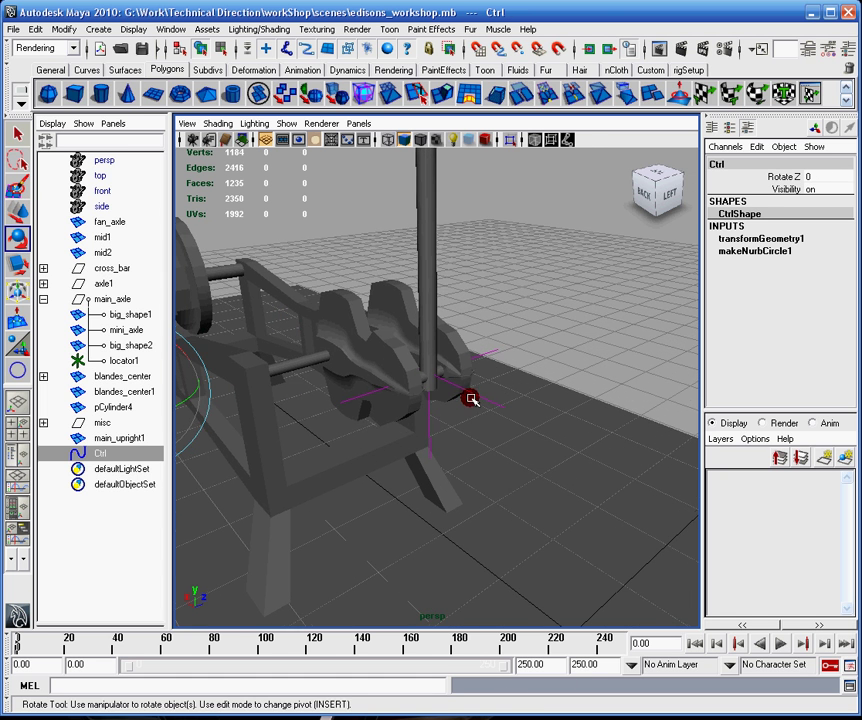
click(477, 393)
alt+middle_drag(477, 393, 456, 422)
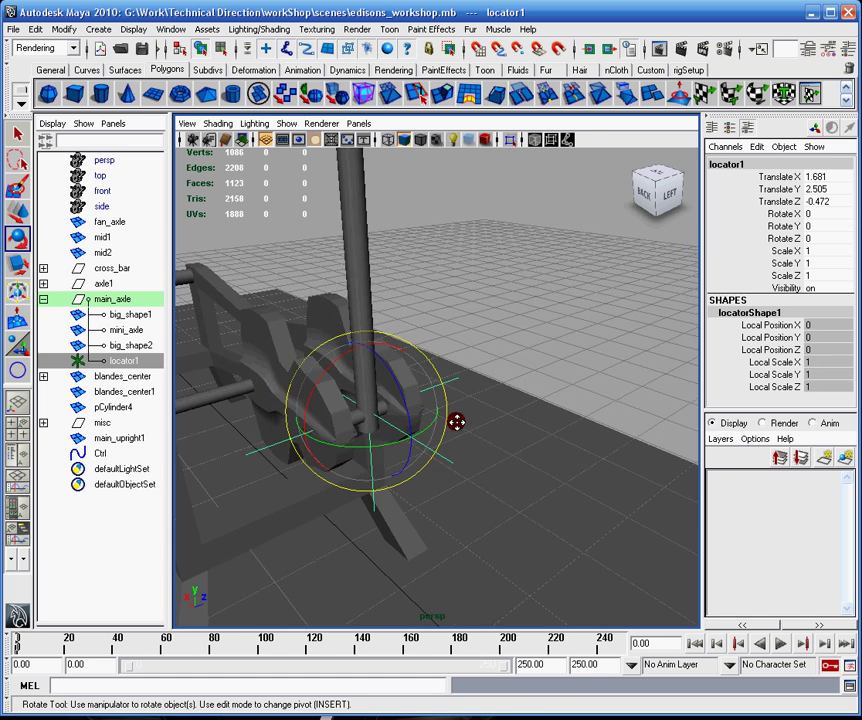
click(345, 228)
alt+drag(345, 228, 410, 308)
key(q)
key(w)
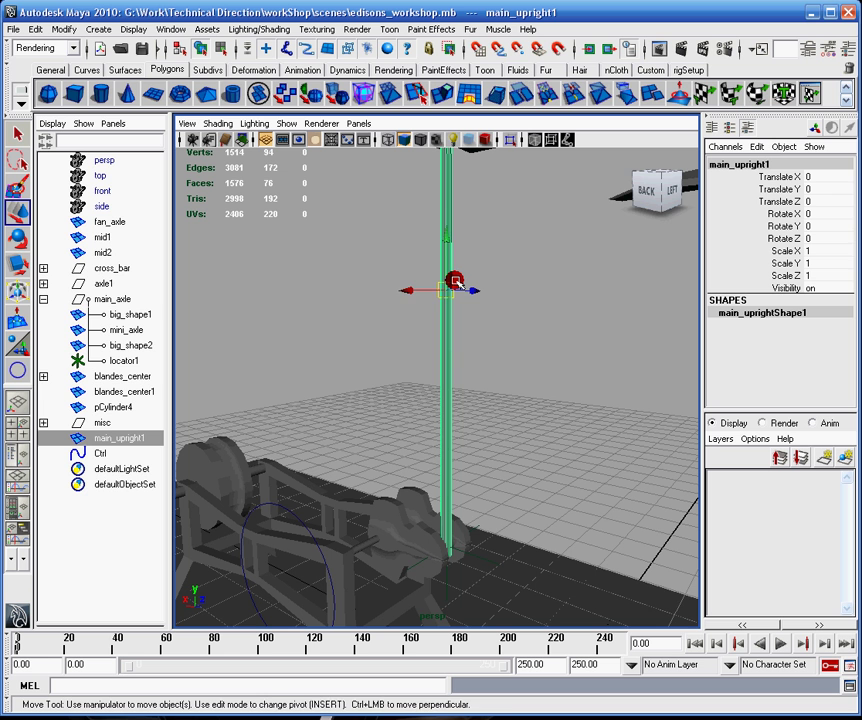
key(Insert)
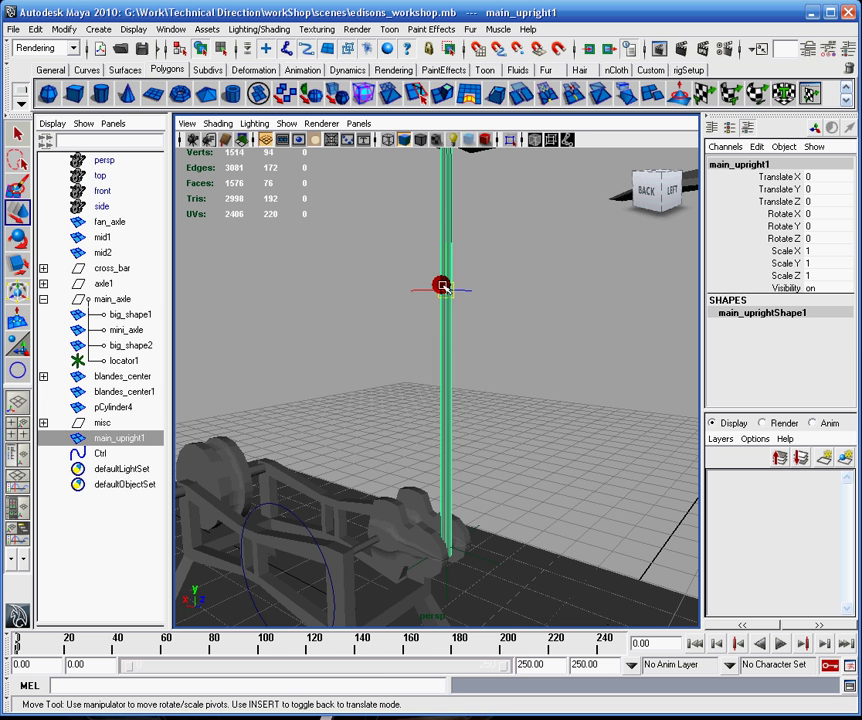
alt+drag(423, 300, 437, 304)
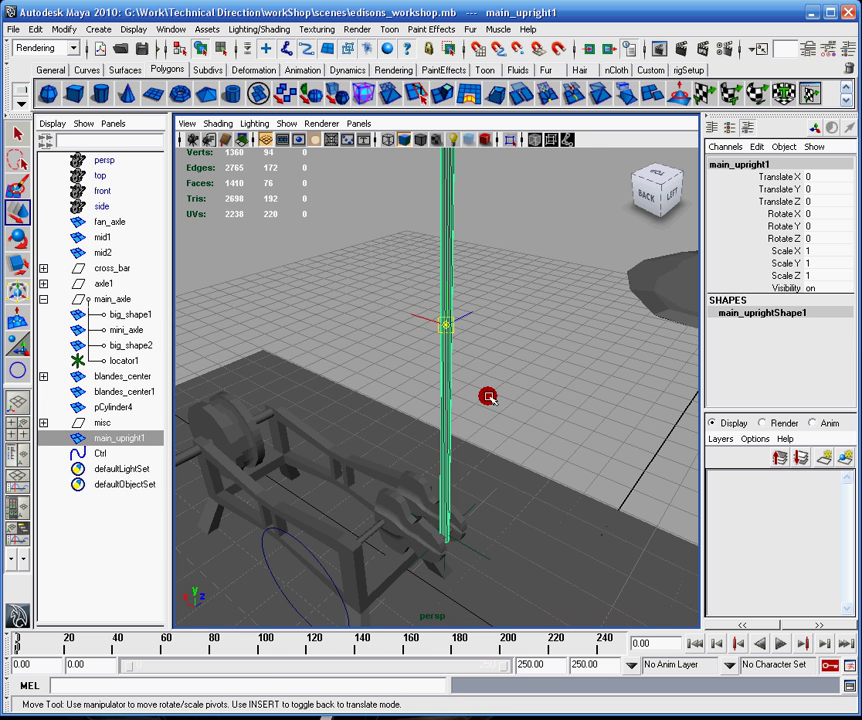
alt+drag(488, 398, 469, 346)
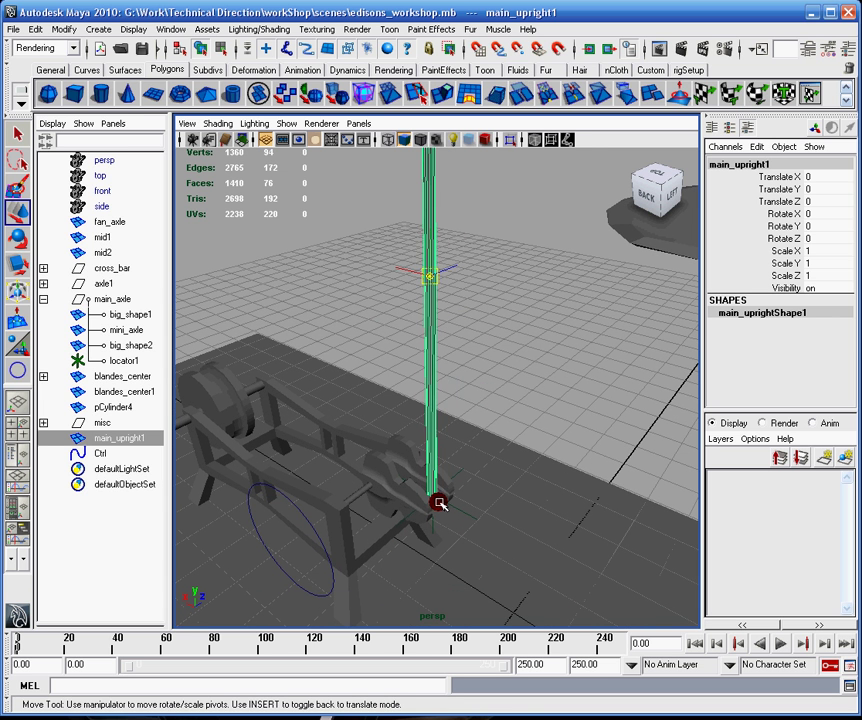
drag(432, 287, 435, 496)
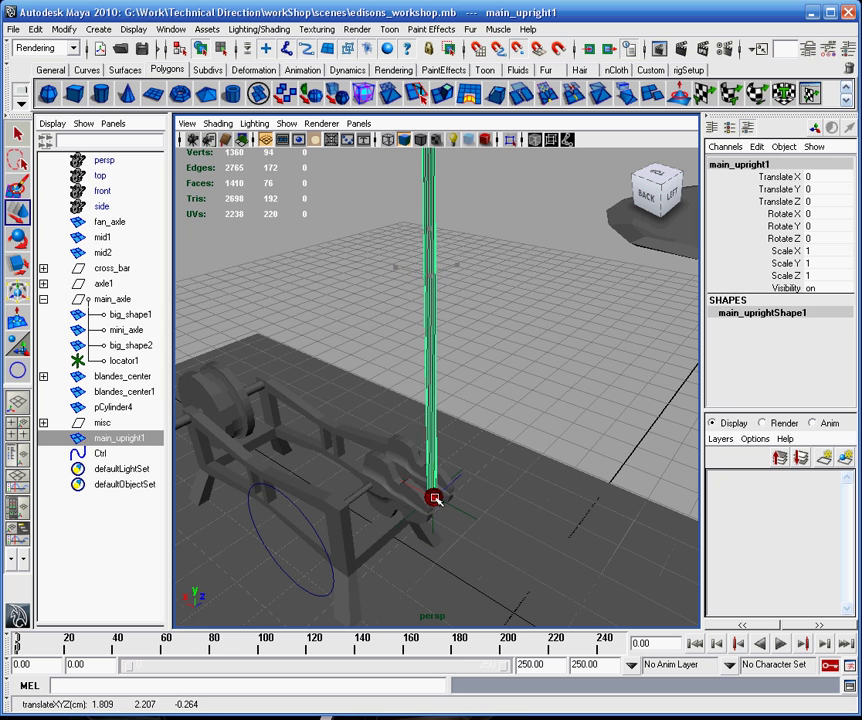
Step: Examine up close where the pivot of main_upright1 sits relative to the upright's base and the small axle
alt+middle_drag(488, 480, 442, 406)
alt+right_drag(442, 406, 560, 573)
alt+middle_drag(468, 530, 544, 360)
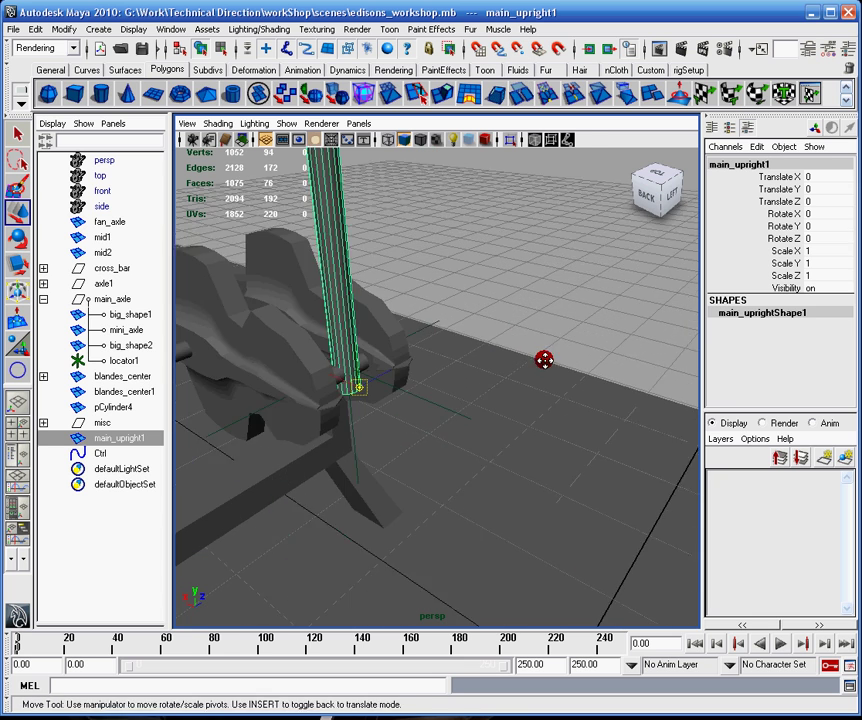
alt+right_drag(544, 360, 622, 524)
alt+drag(622, 524, 412, 454)
alt+middle_drag(412, 454, 473, 487)
alt+right_drag(473, 487, 566, 560)
alt+drag(566, 560, 600, 530)
alt+middle_drag(600, 530, 558, 458)
key(3)
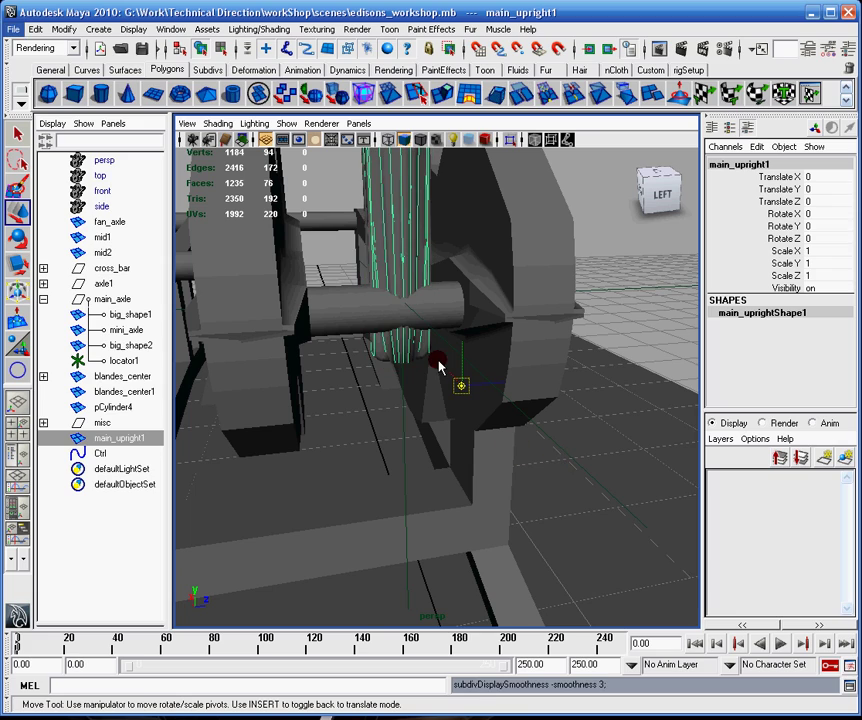
key(1)
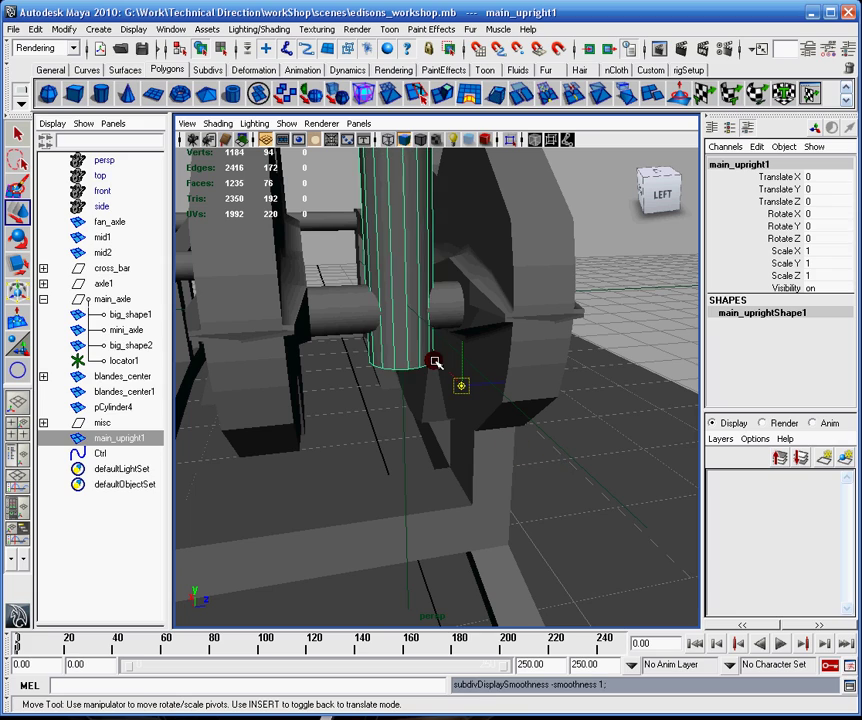
Step: Show the model in wireframe around the base of the upright to expose its pivot inside the geometry
key(4)
alt+drag(427, 364, 406, 371)
alt+right_drag(406, 371, 568, 429)
alt+middle_drag(568, 429, 510, 458)
alt+drag(510, 458, 483, 466)
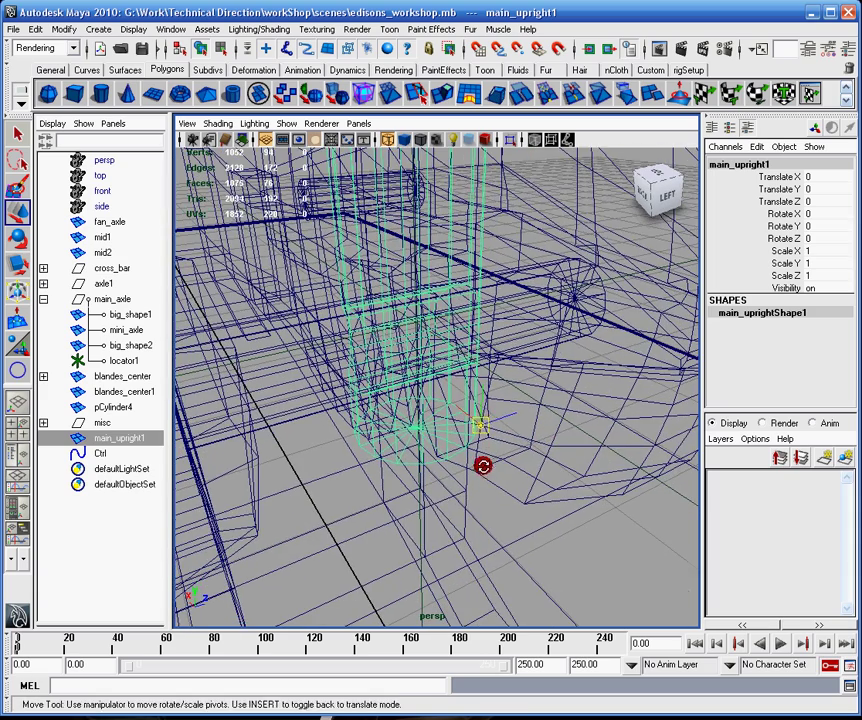
Step: Fine-tune the pivot of main_upright1 to the centre of the joint where the upright crosses mini_axle, and finish pivot editing
alt+right_drag(508, 333, 417, 366)
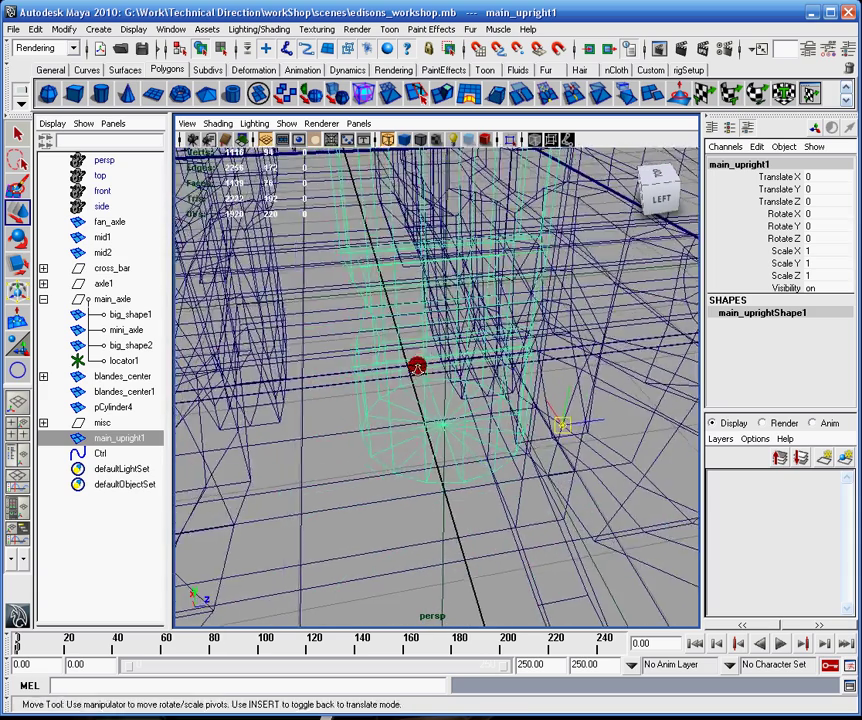
alt+drag(415, 374, 439, 350)
alt+drag(397, 392, 473, 385)
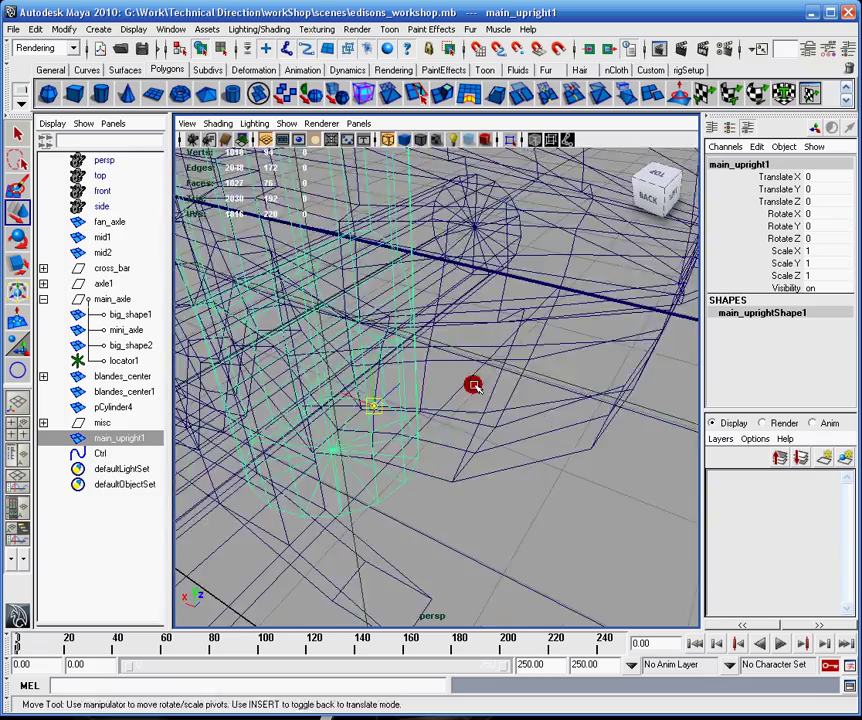
alt+middle_drag(473, 385, 530, 381)
alt+drag(519, 346, 541, 371)
alt+drag(506, 414, 614, 390)
alt+right_drag(614, 390, 495, 378)
mouse_move(500, 375)
alt+mouse_down()
mouse_move(548, 342)
mouse_move(571, 342)
mouse_move(503, 366)
alt+mouse_up()
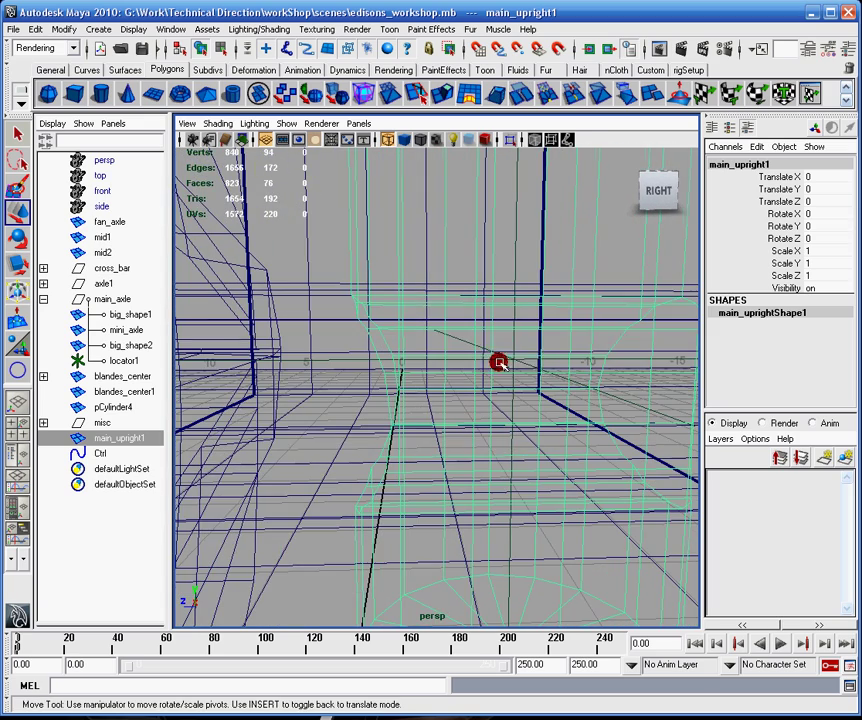
alt+drag(422, 418, 433, 408)
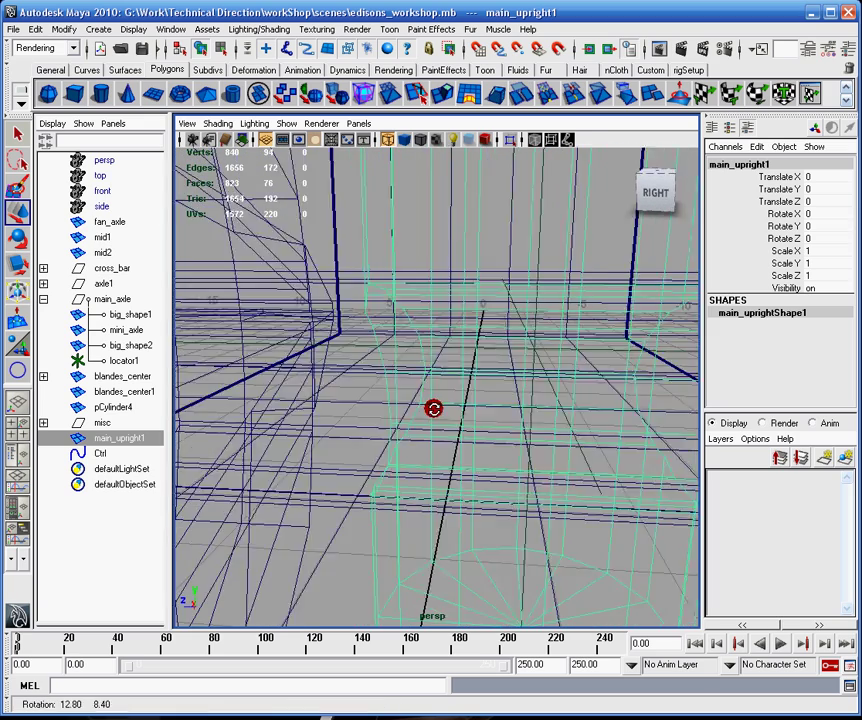
alt+right_drag(433, 408, 352, 431)
alt+drag(352, 431, 373, 434)
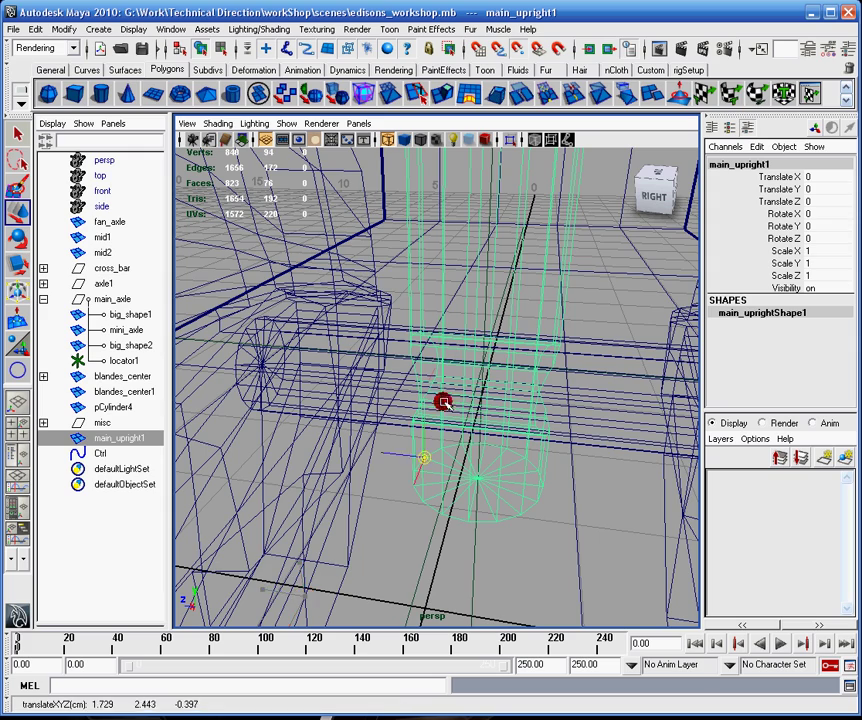
alt+drag(533, 337, 334, 364)
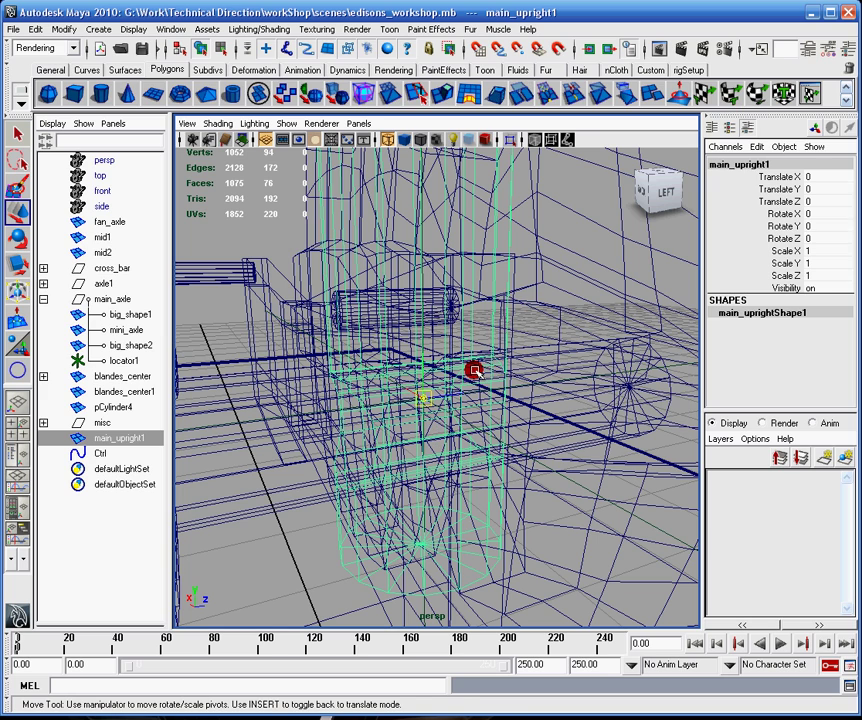
key(Insert)
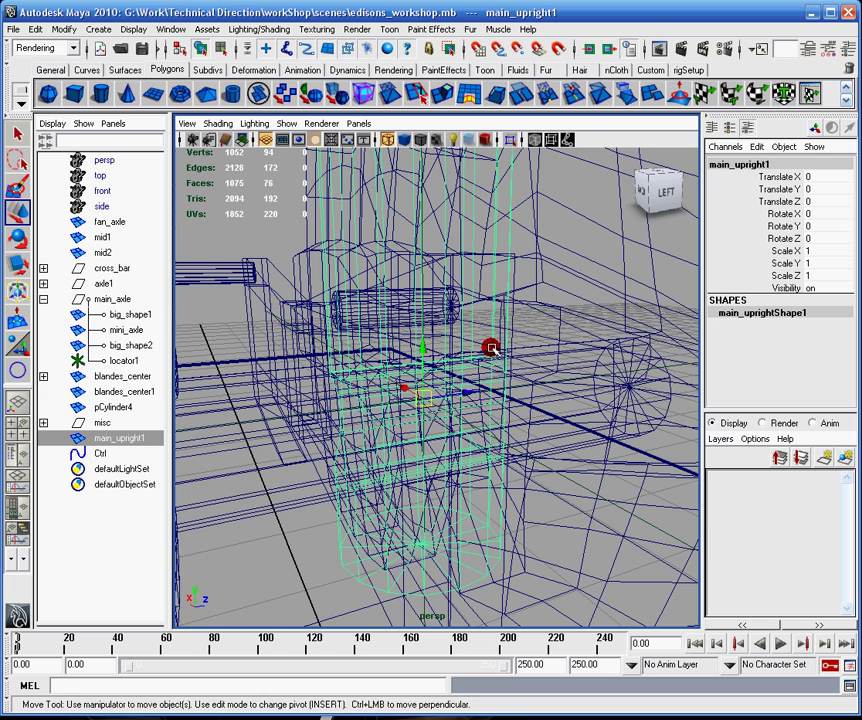
Step: Compare the upright's pivot with locator1 at the joint, and restore shaded display
alt+drag(491, 347, 354, 372)
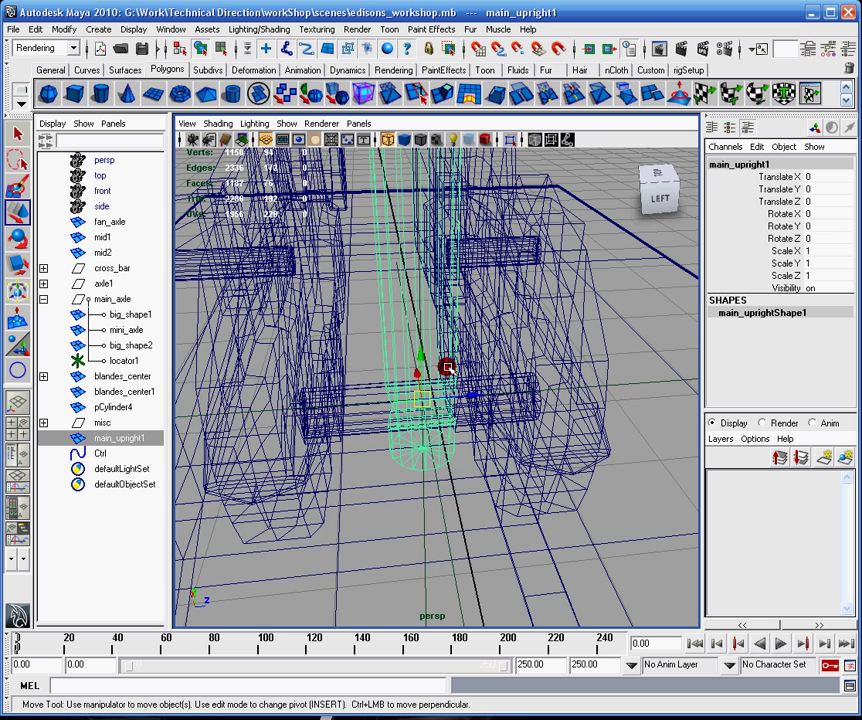
alt+drag(423, 537, 608, 498)
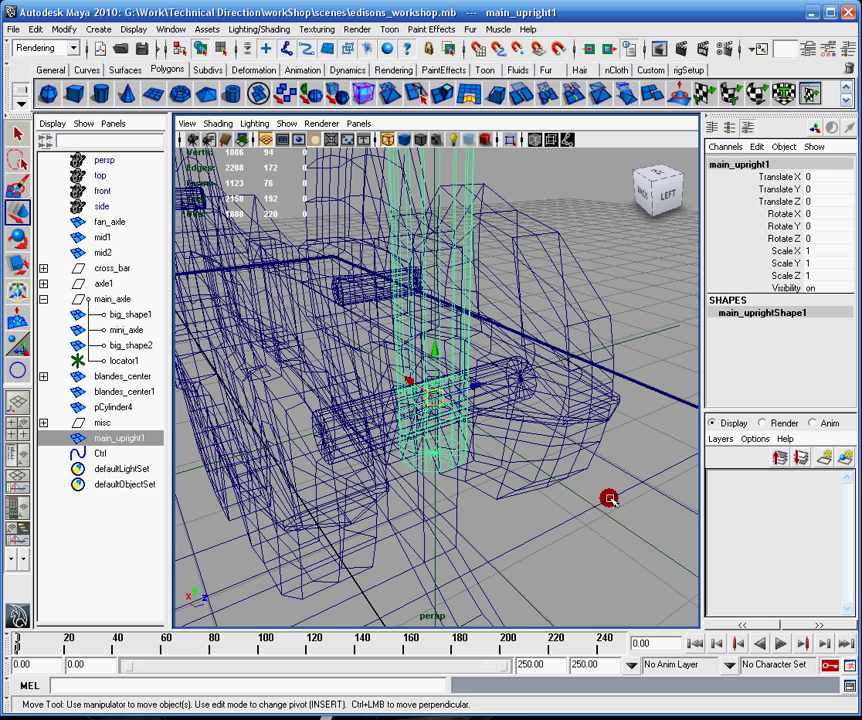
click(614, 516)
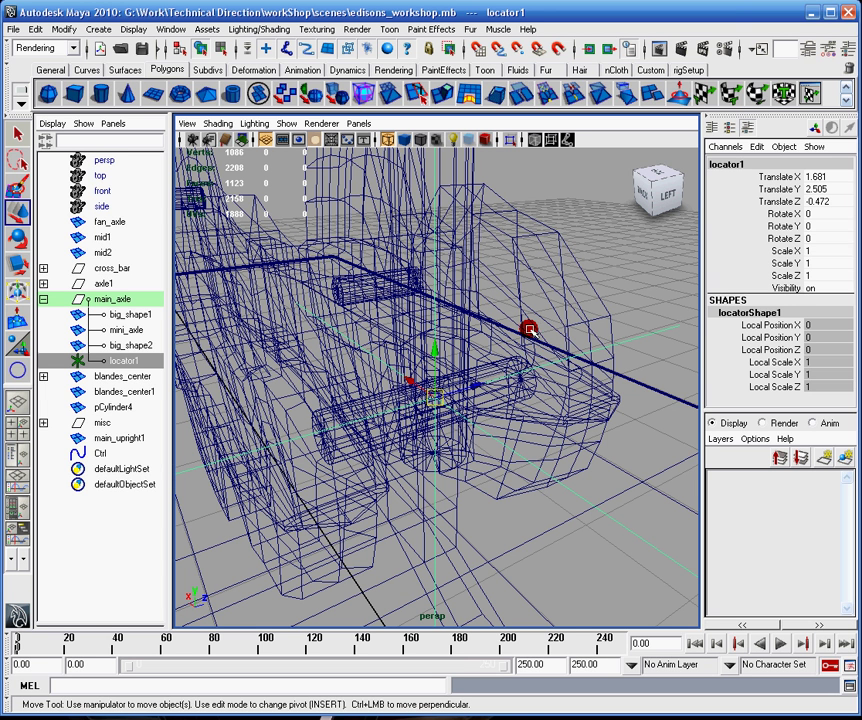
key(5)
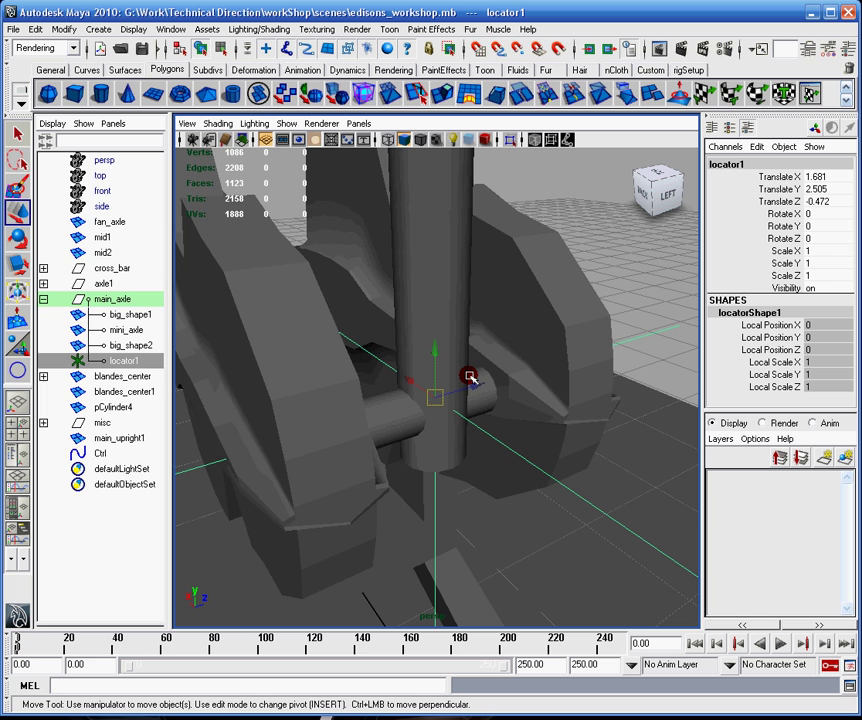
Step: Select the Ctrl curve and set both the playback end time and the animation end time to 24
scroll(459, 379, down, 3)
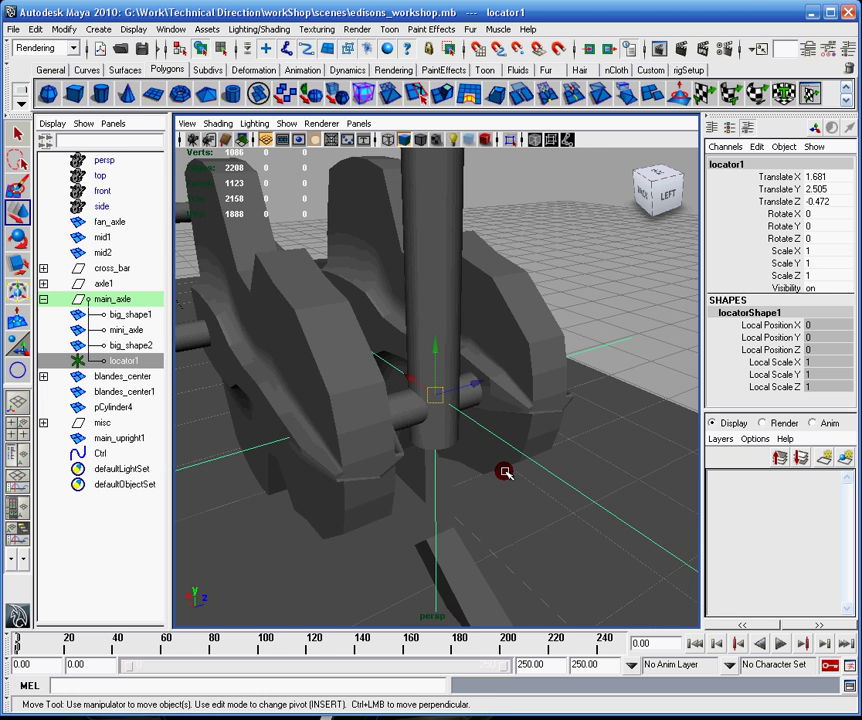
alt+drag(487, 481, 556, 448)
scroll(556, 448, down, 5)
alt+middle_drag(556, 448, 516, 467)
alt+drag(514, 467, 507, 468)
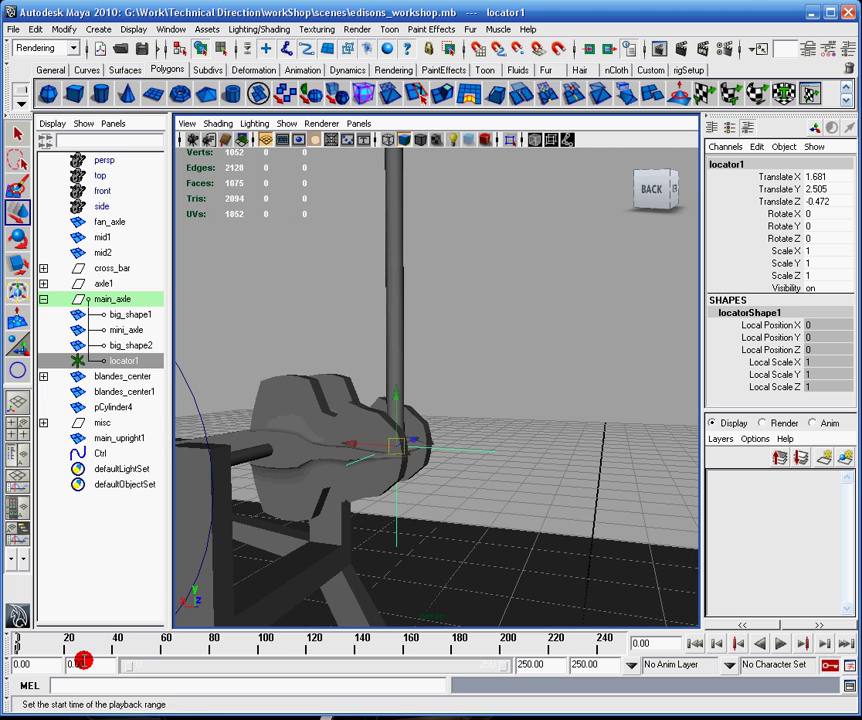
alt+drag(508, 362, 479, 356)
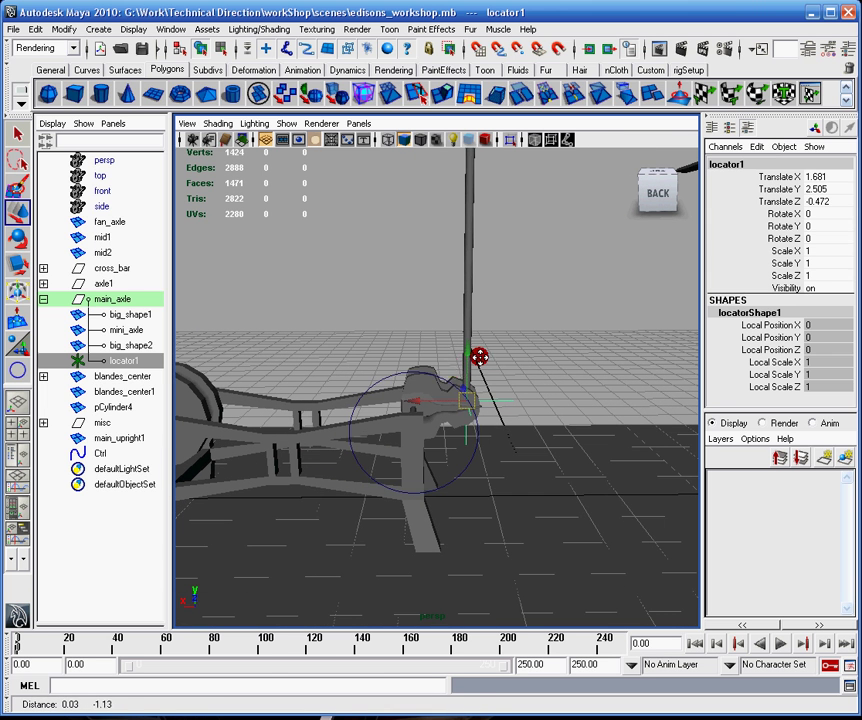
click(386, 374)
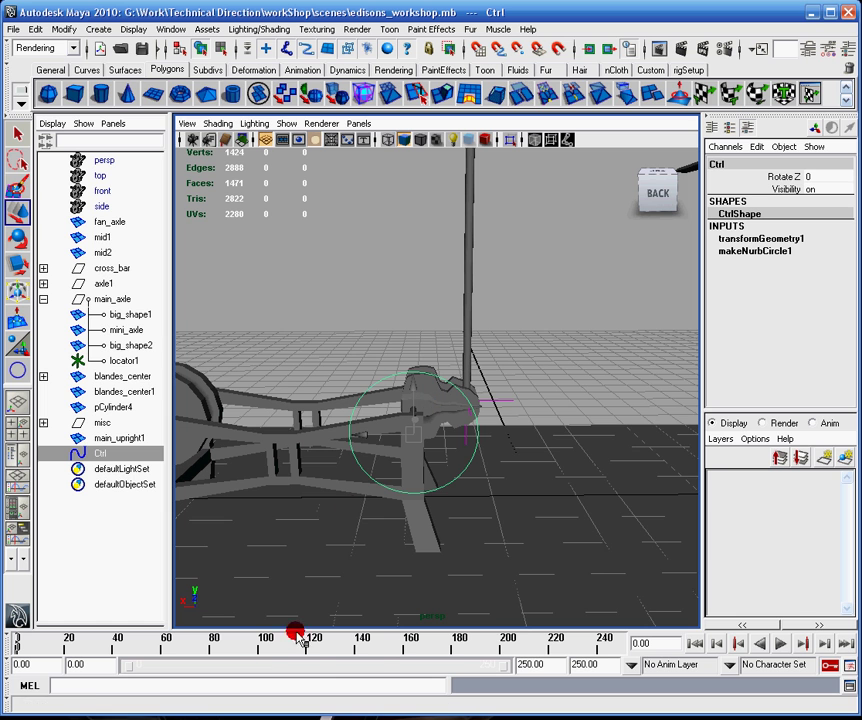
click(553, 665)
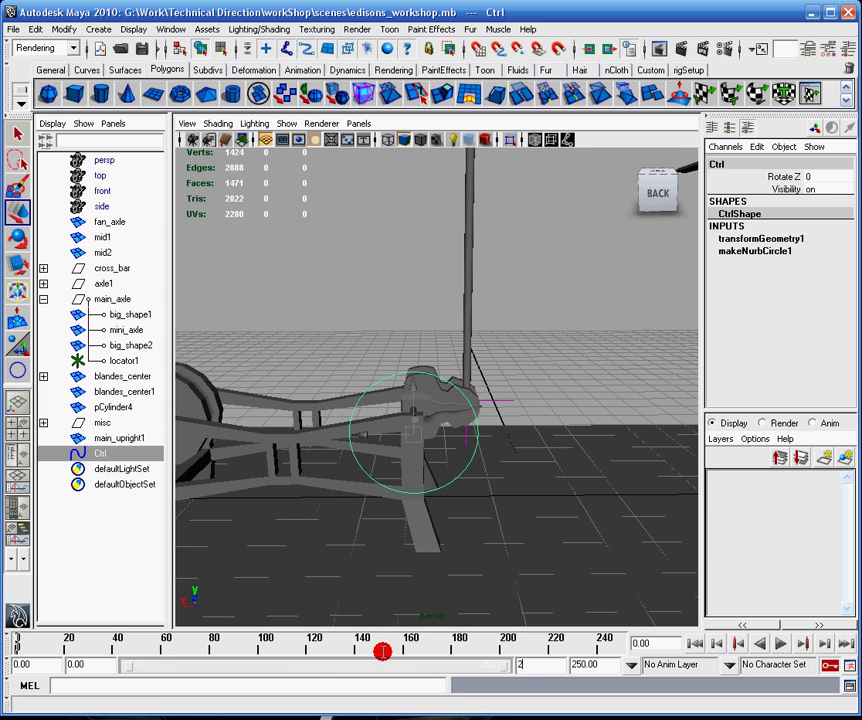
key(Return)
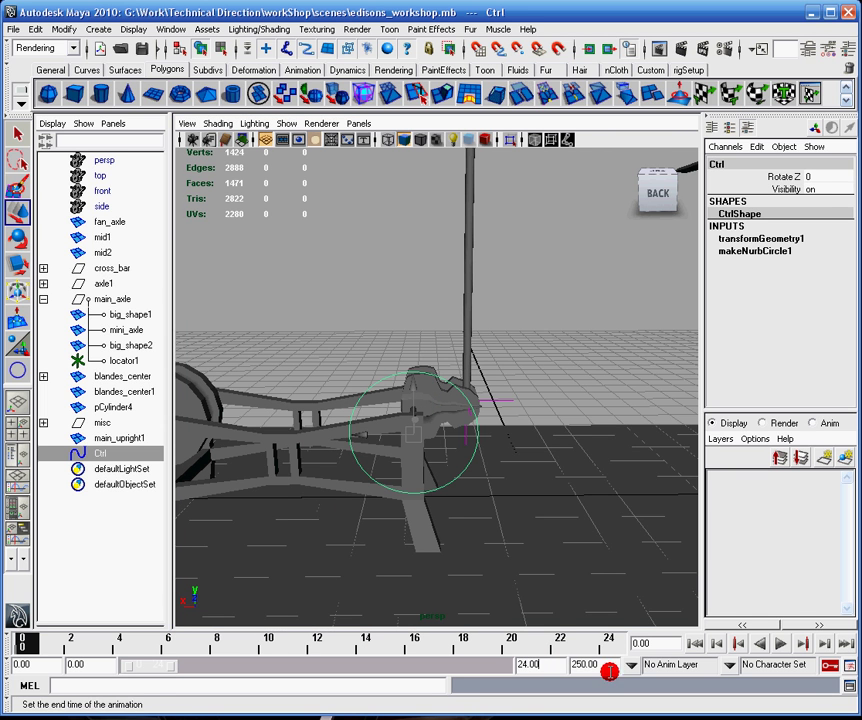
click(585, 664)
key(Return)
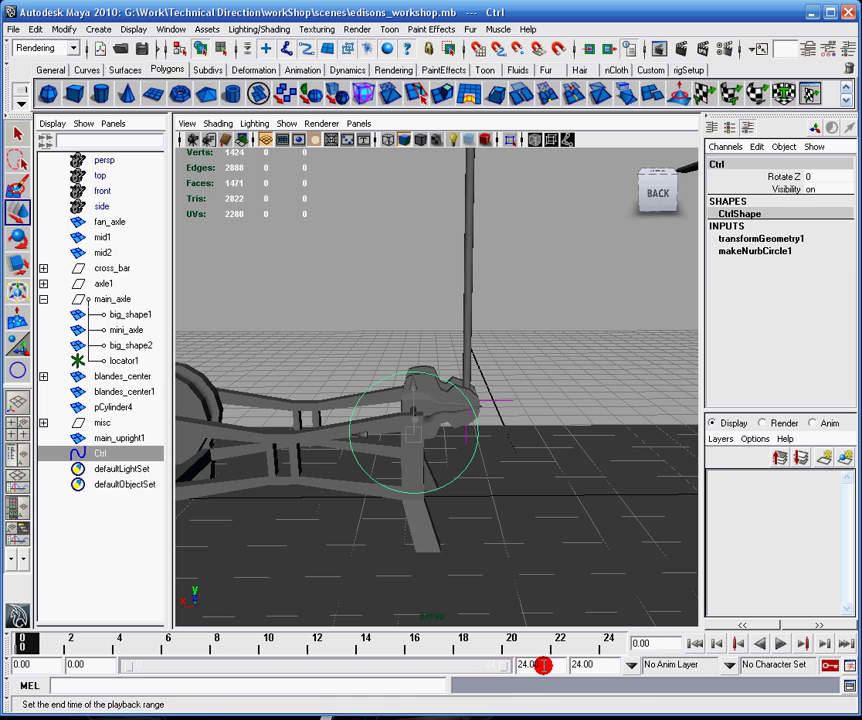
click(600, 665)
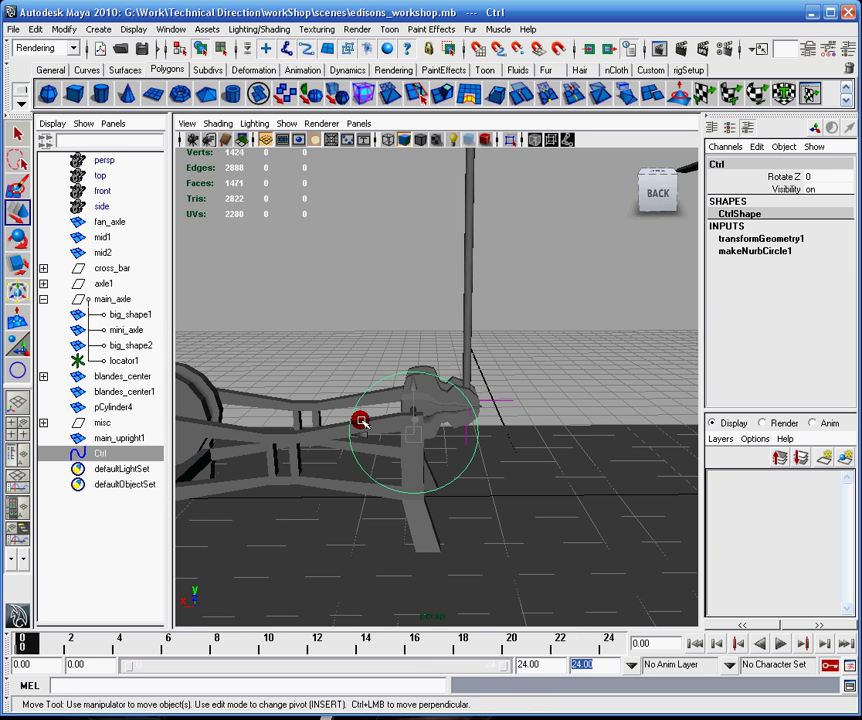
Step: Key the Ctrl curve at frame 0 with Rotate Z at 0, and go to frame 24
key(e)
click(795, 176)
middle_click(243, 610)
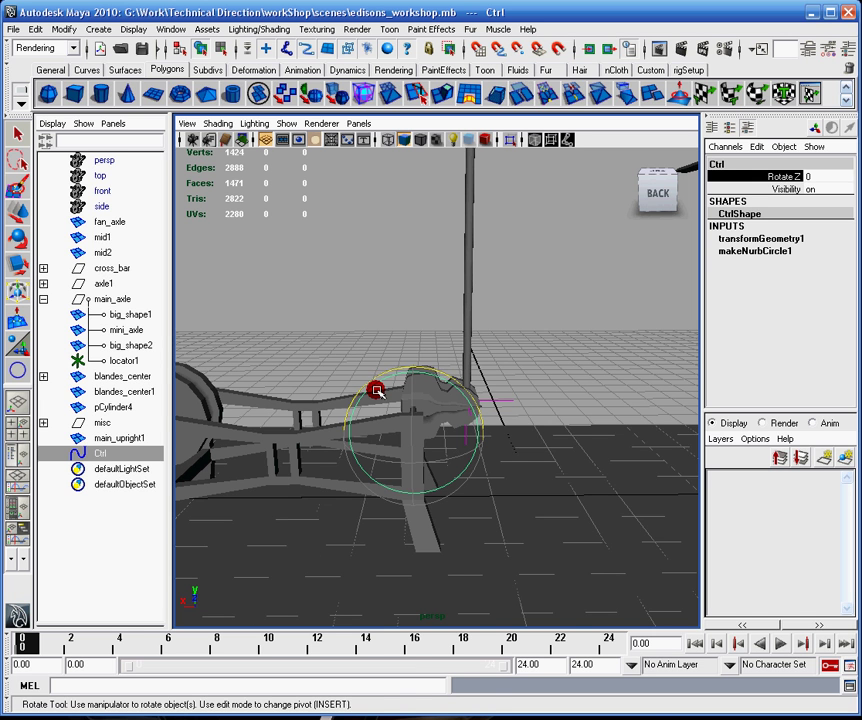
key(s)
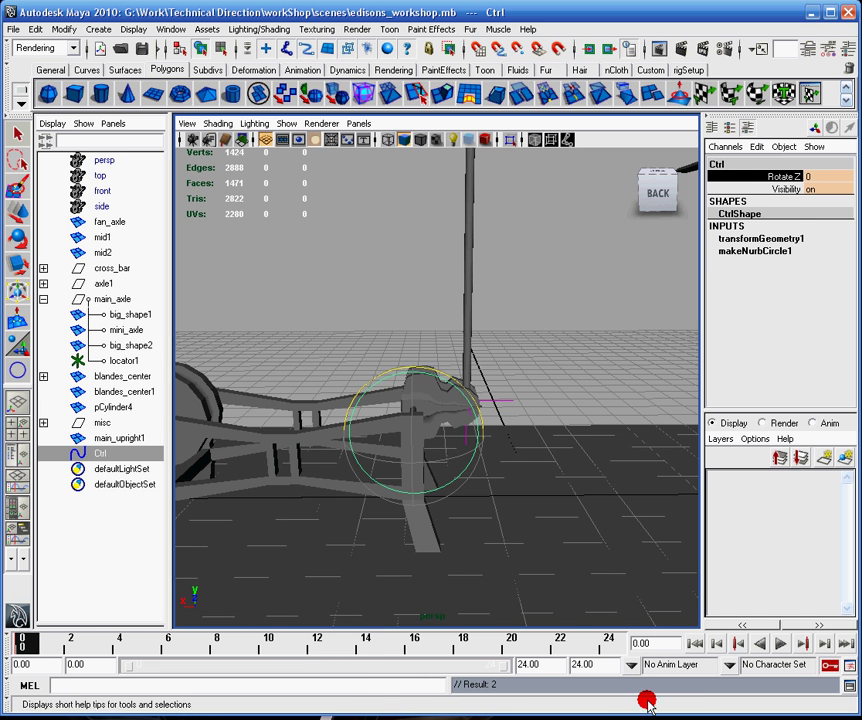
click(609, 641)
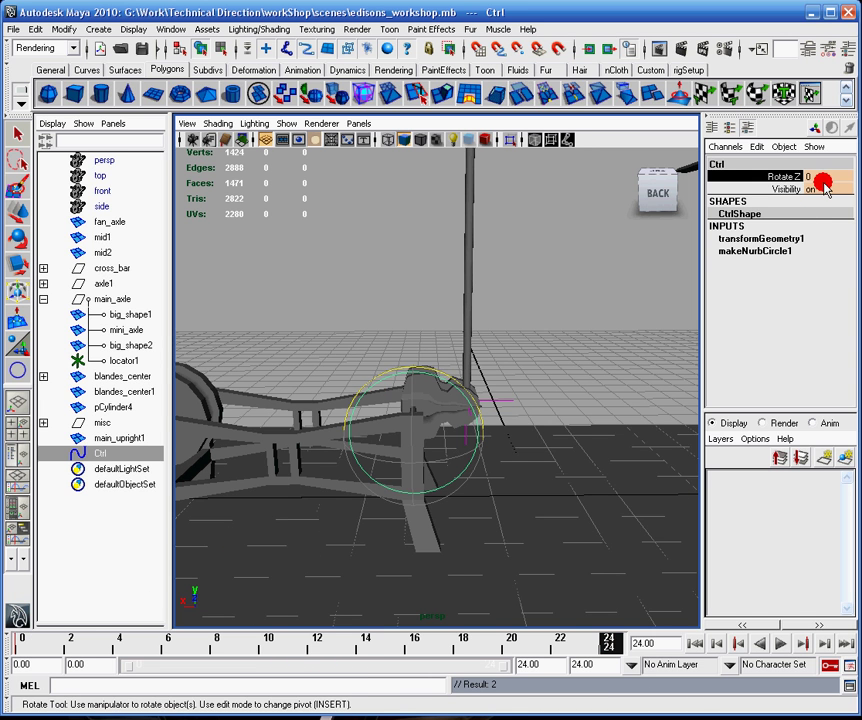
Step: Set the Ctrl curve's Rotate Z to 360 and key it at frame 24
click(822, 176)
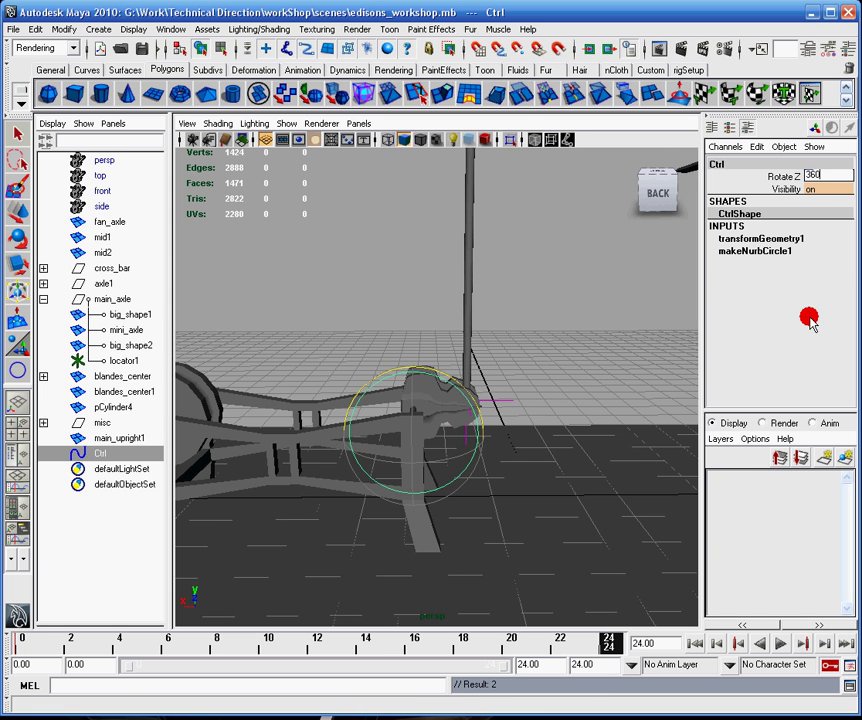
click(523, 121)
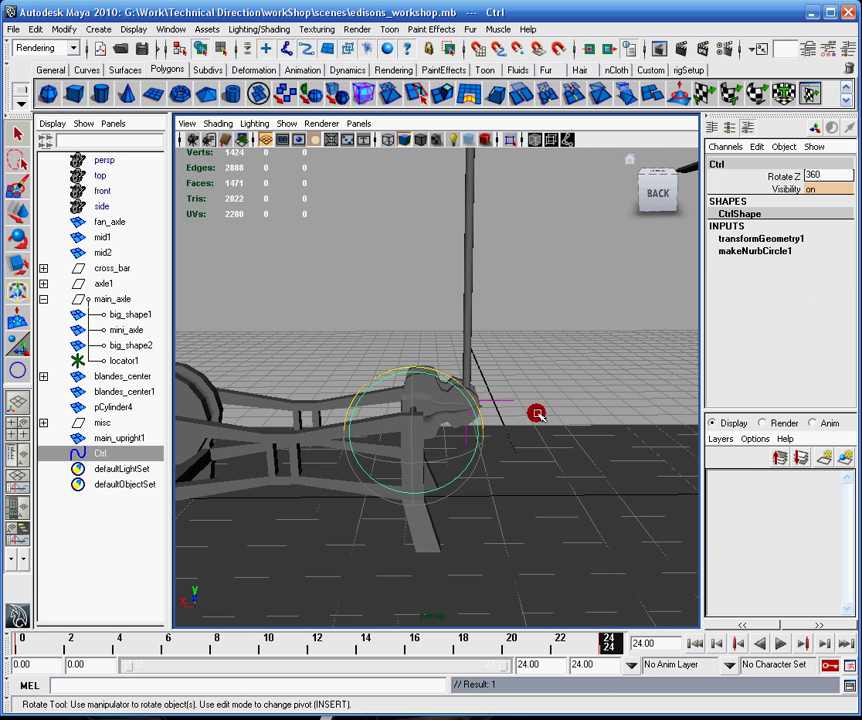
key(s)
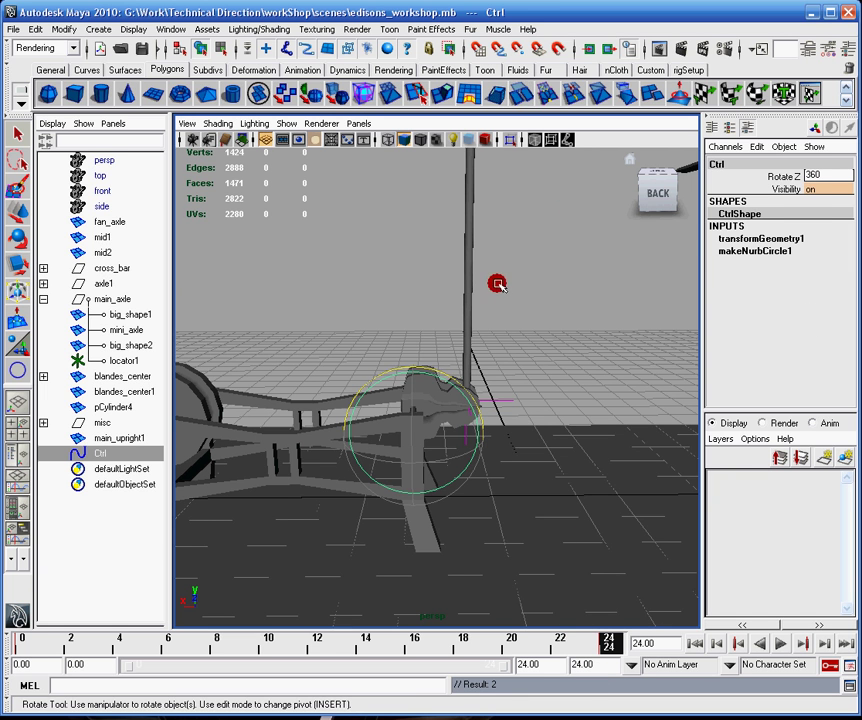
click(16, 133)
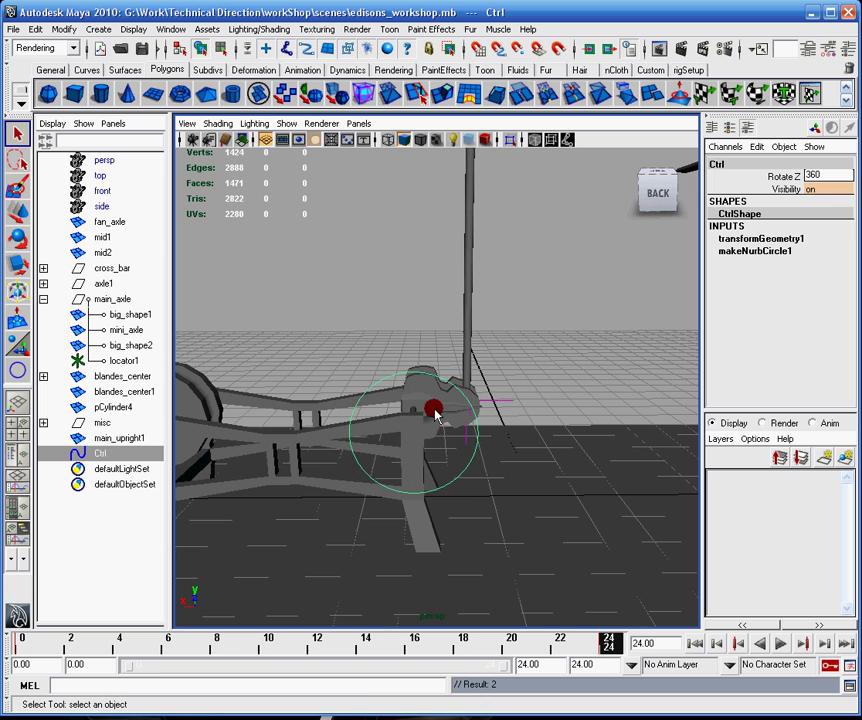
click(550, 362)
click(392, 373)
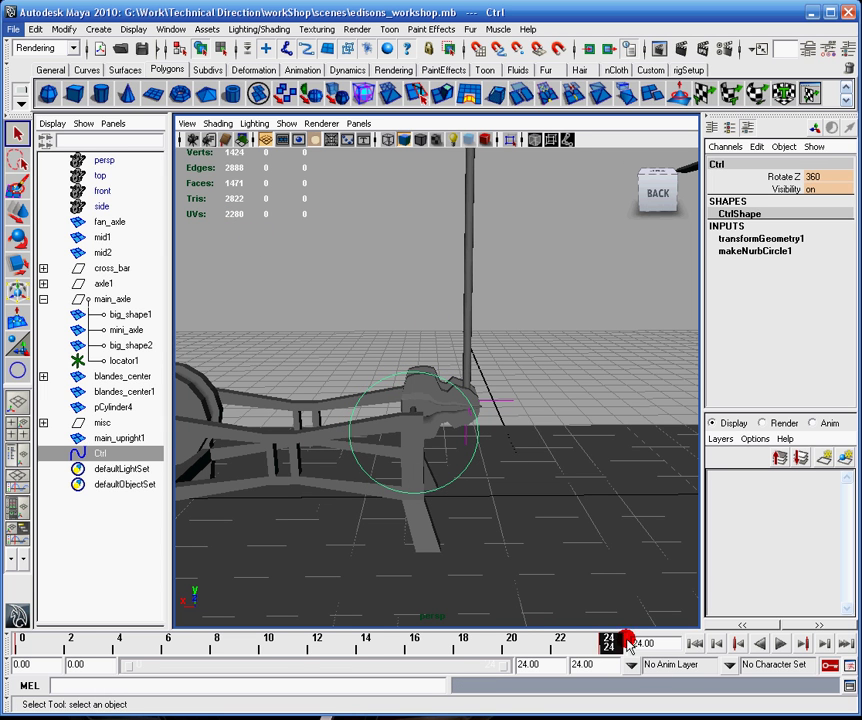
Step: Play back and stop the Ctrl rotation animation to check the axle's turning, and return to frame 0
key(alt+v)
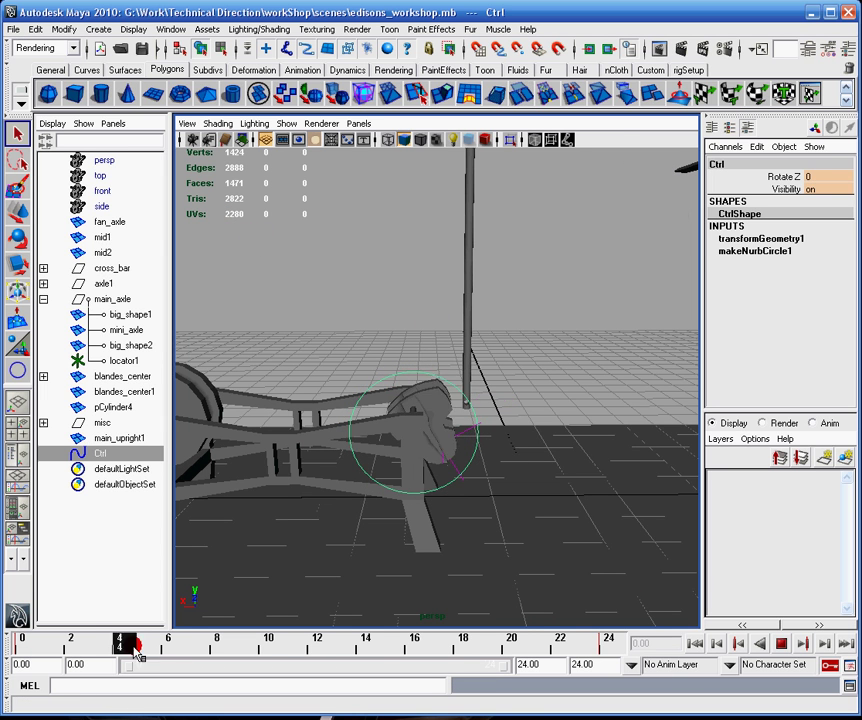
drag(439, 647, 466, 629)
click(781, 643)
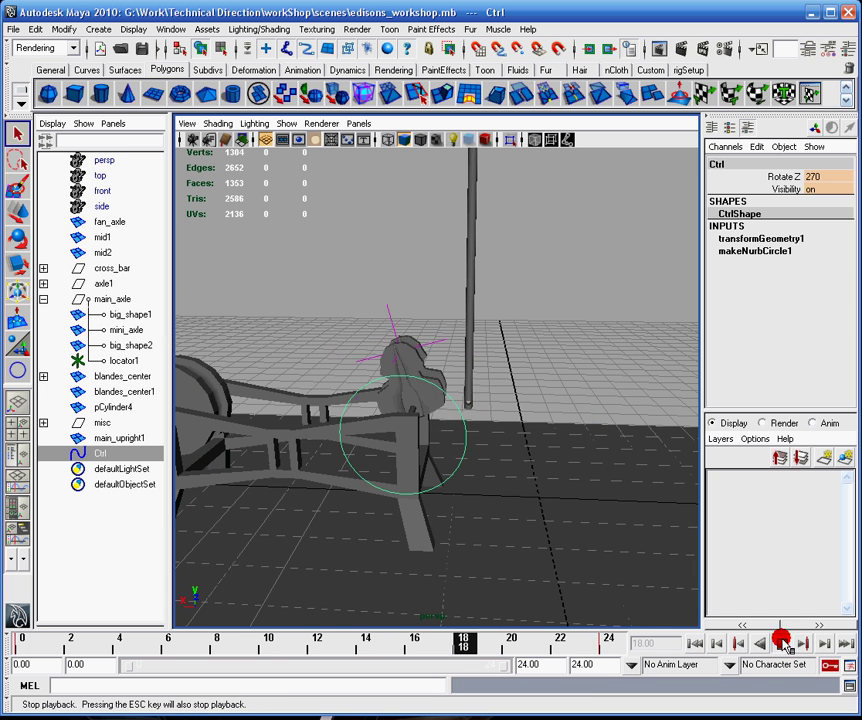
click(781, 643)
click(693, 643)
click(396, 371)
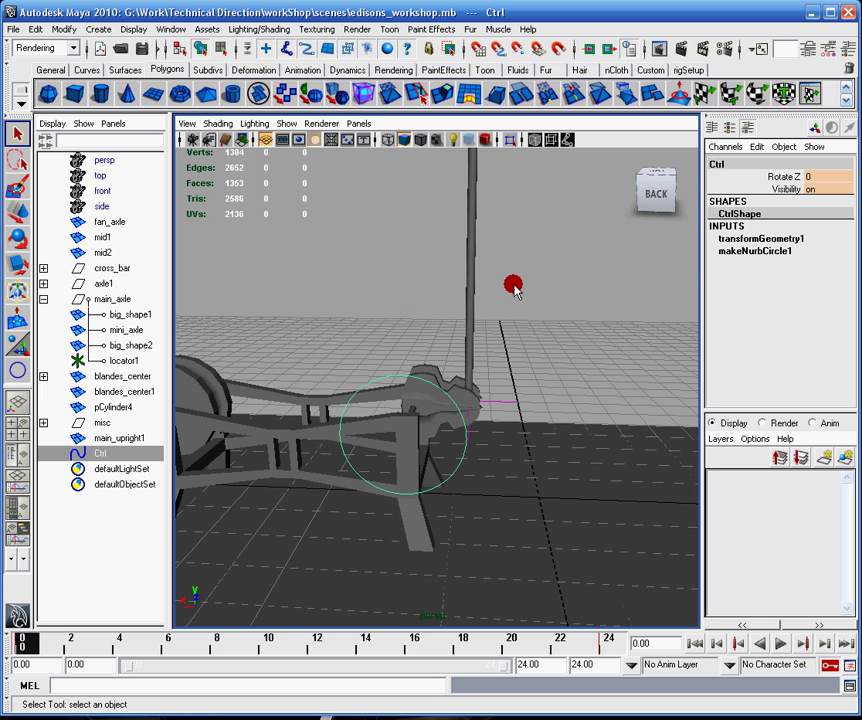
Step: Examine the joint between main_axle and the upright up close during playback, and rewind to frame 0
alt+drag(512, 285, 476, 294)
alt+middle_drag(476, 294, 444, 331)
alt+right_drag(444, 331, 525, 464)
alt+drag(525, 464, 491, 368)
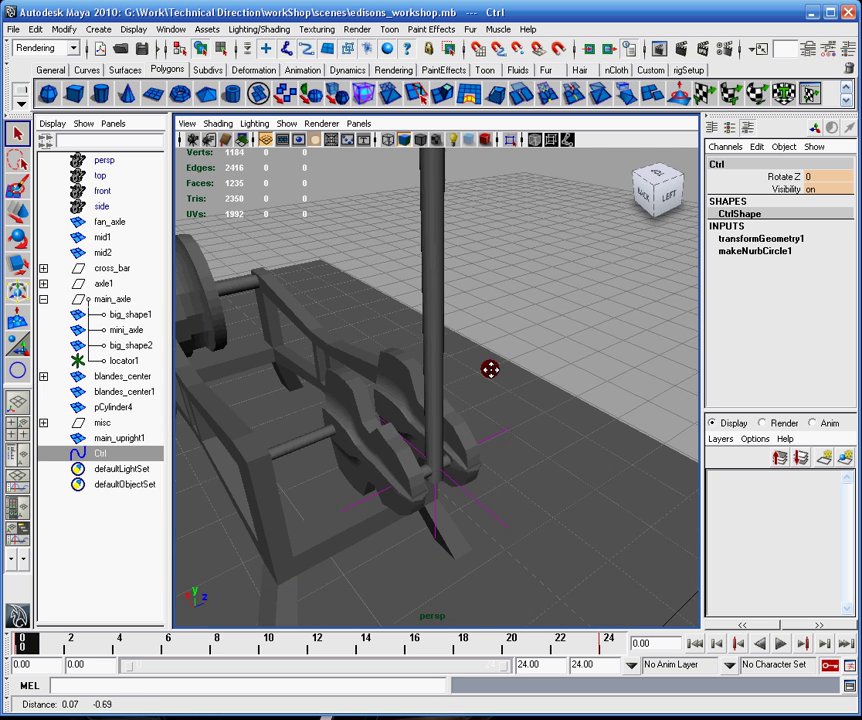
alt+middle_drag(491, 368, 476, 305)
alt+right_drag(476, 305, 541, 422)
alt+middle_drag(541, 422, 523, 346)
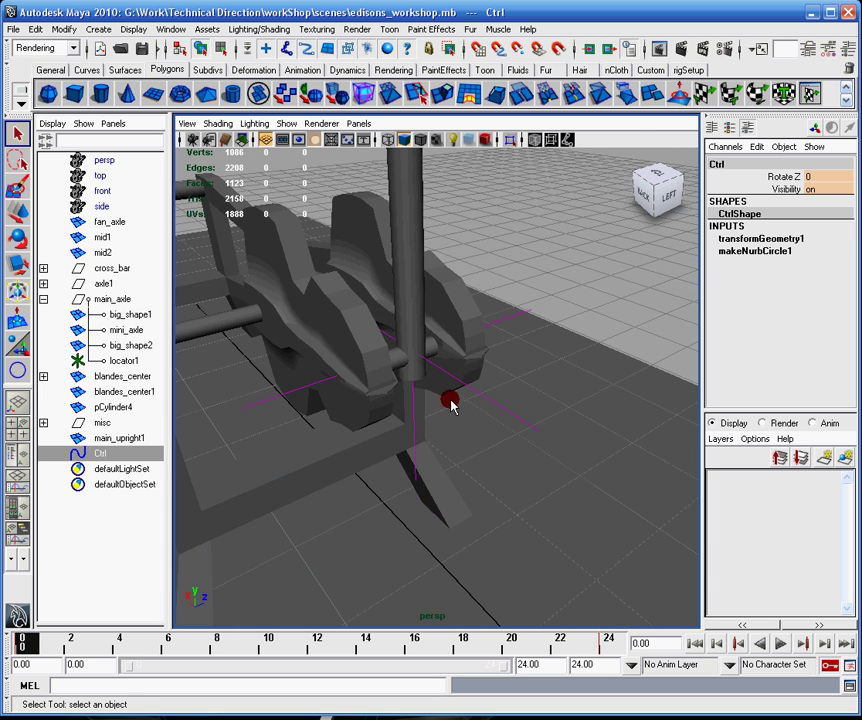
alt+drag(450, 400, 459, 365)
scroll(466, 373, down, 2)
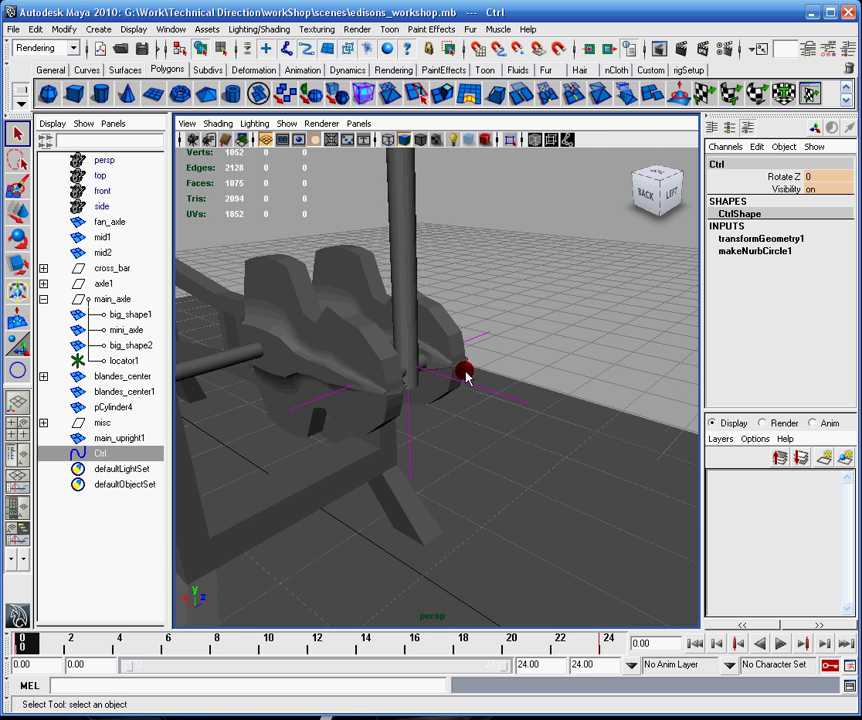
click(781, 643)
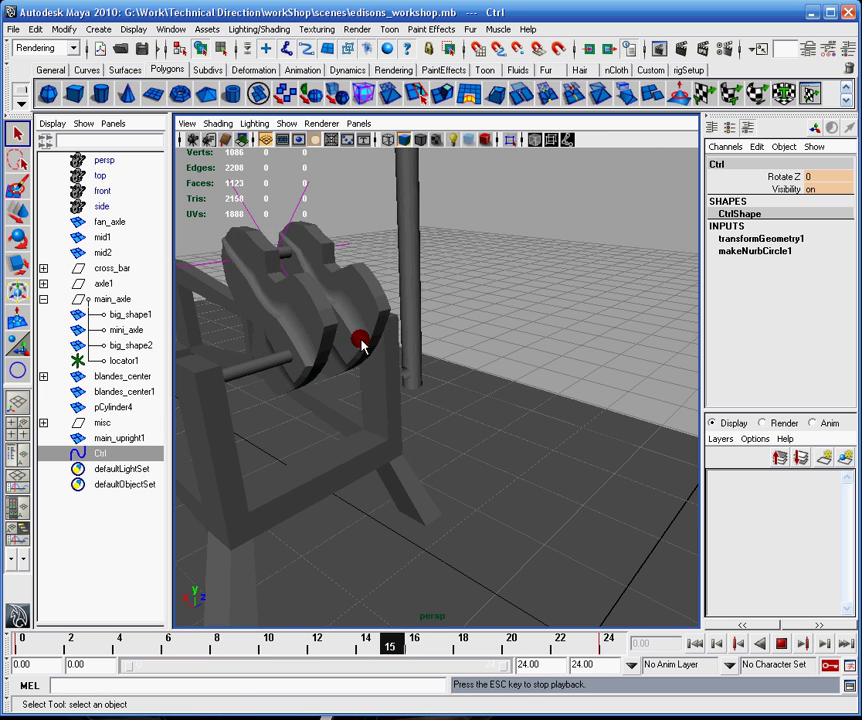
click(785, 647)
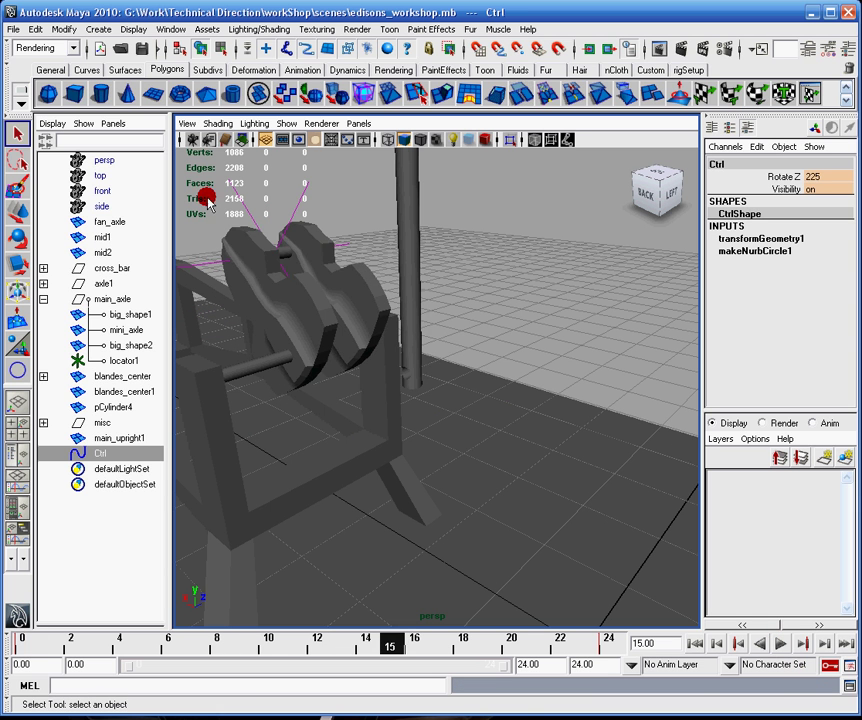
click(690, 645)
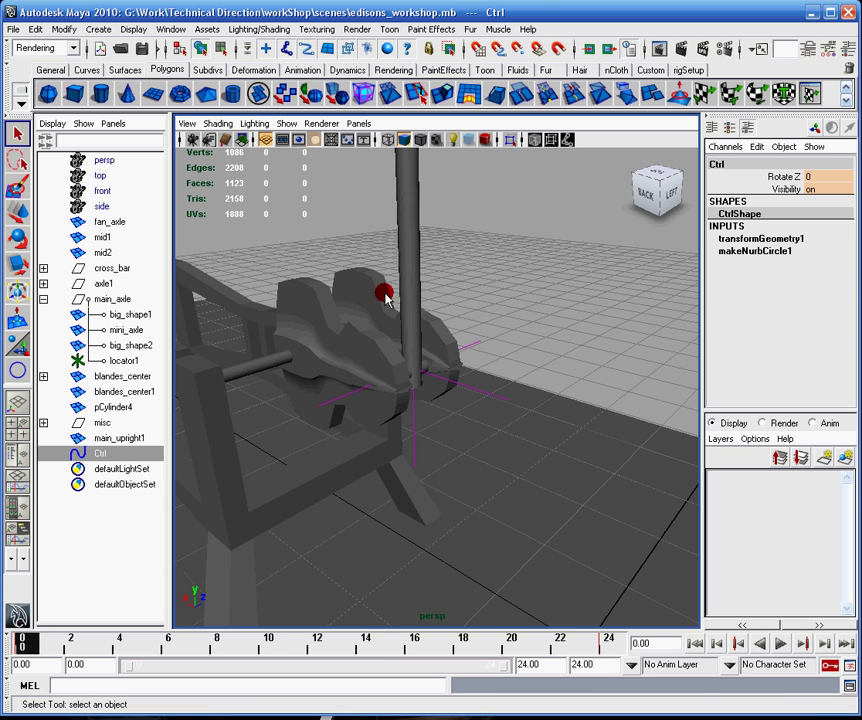
Step: Point-constrain main_upright1 to locator1, using the Animation menu set, and clear the selection
click(410, 277)
alt+drag(422, 288, 479, 253)
alt+right_drag(479, 253, 514, 335)
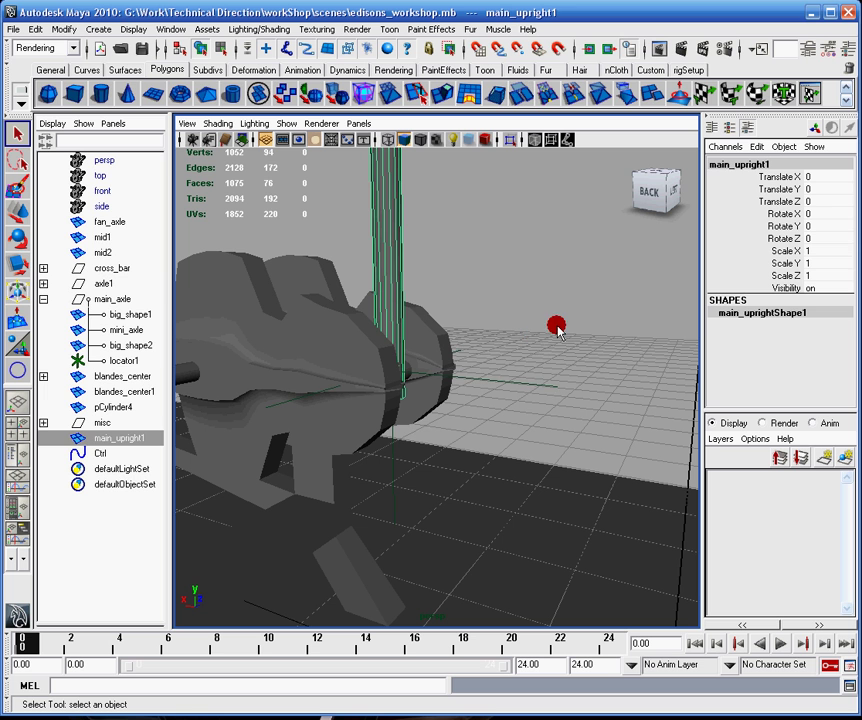
drag(541, 377, 527, 427)
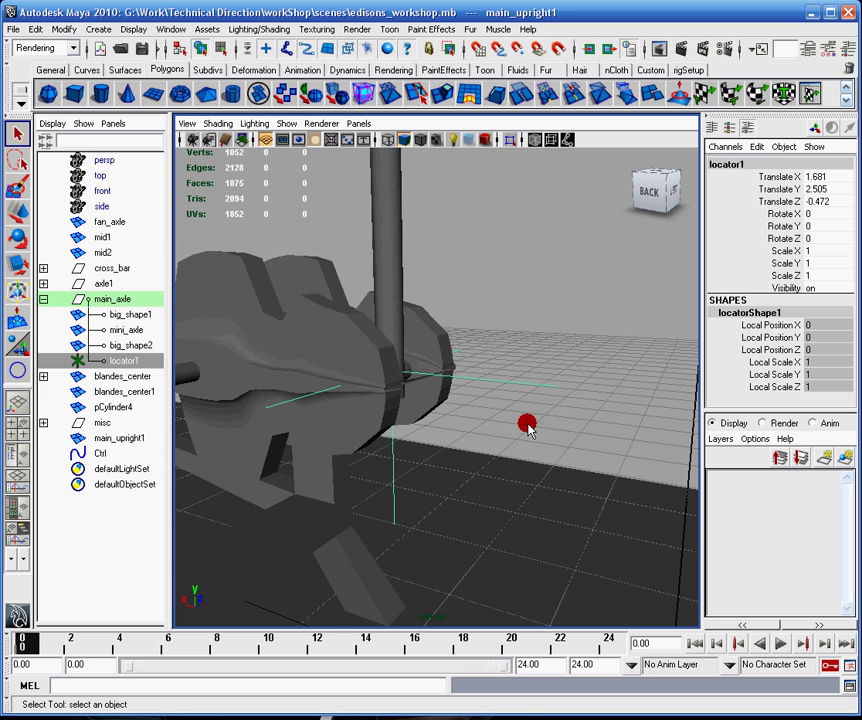
click(386, 266)
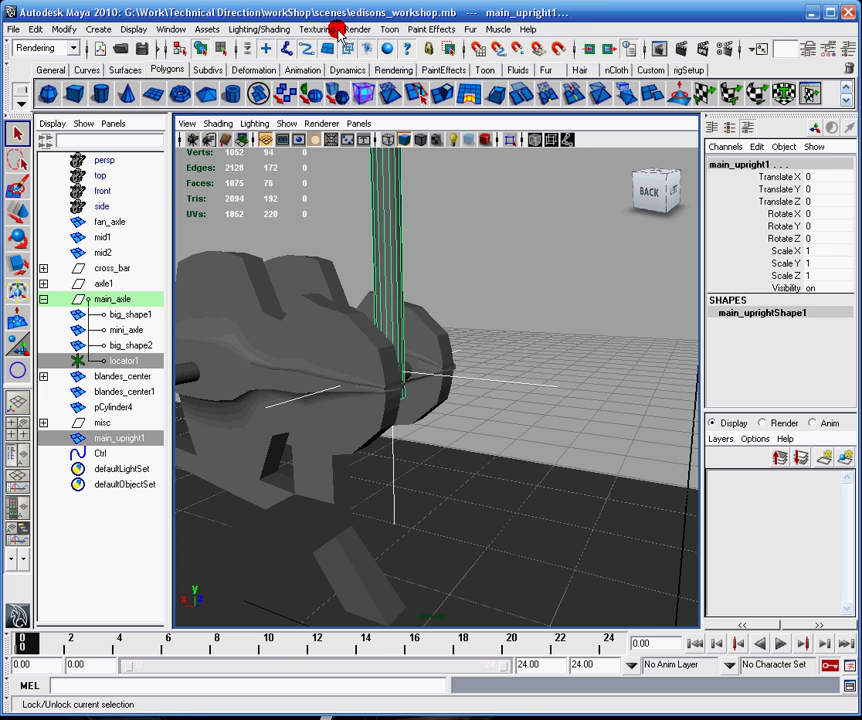
click(22, 49)
click(40, 63)
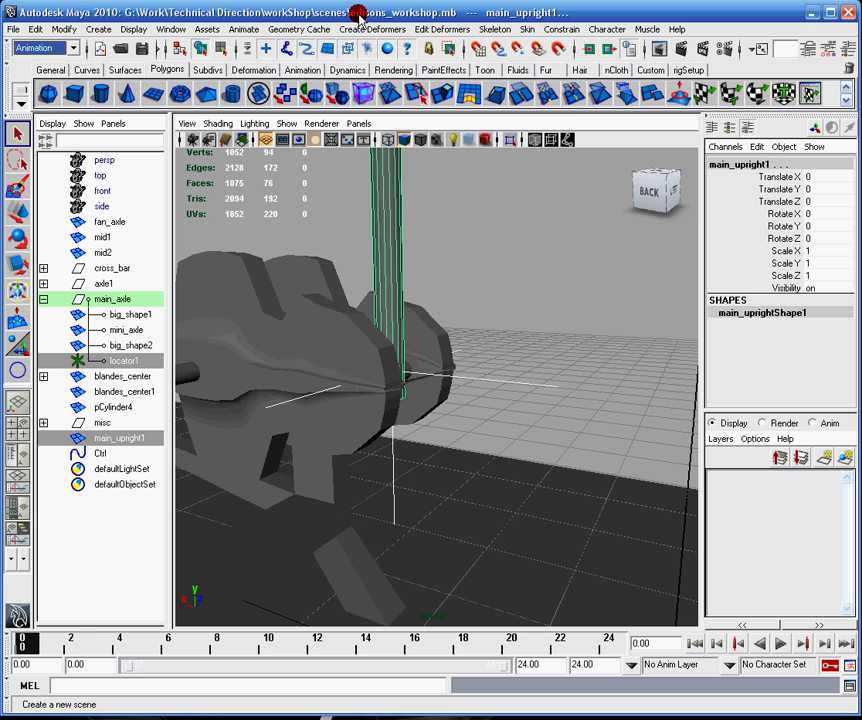
click(560, 29)
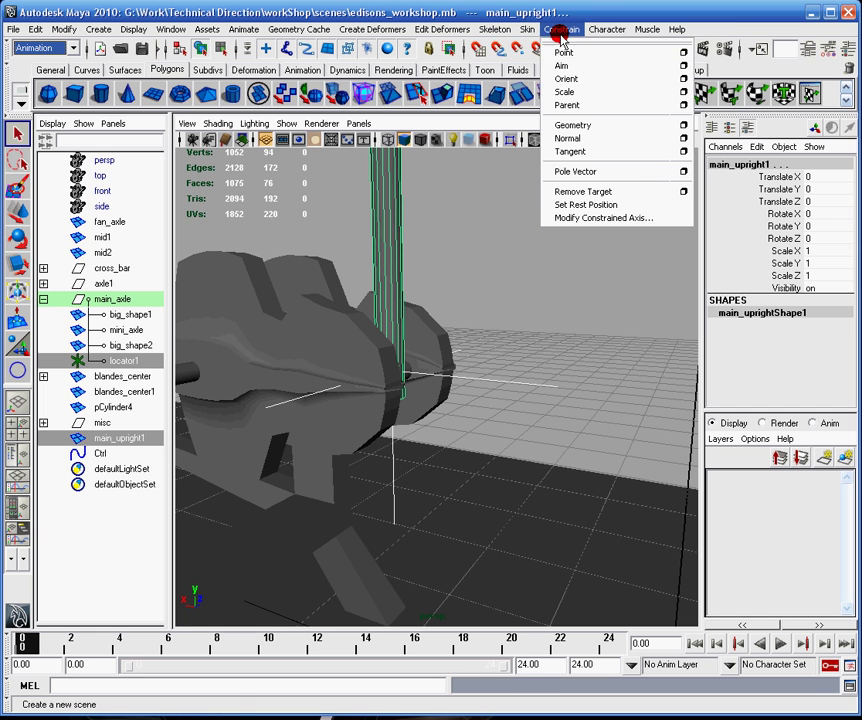
click(566, 53)
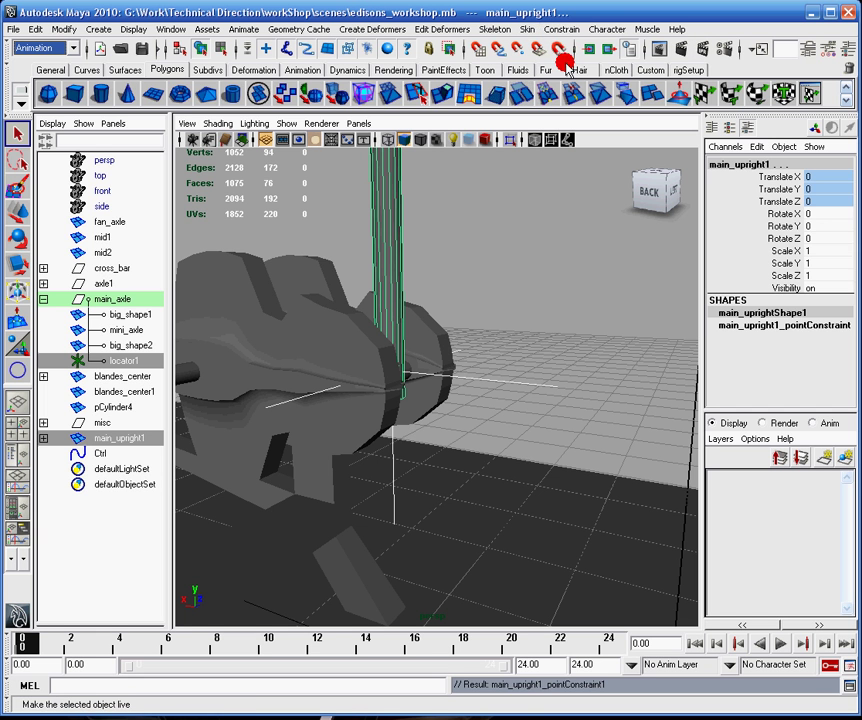
click(511, 316)
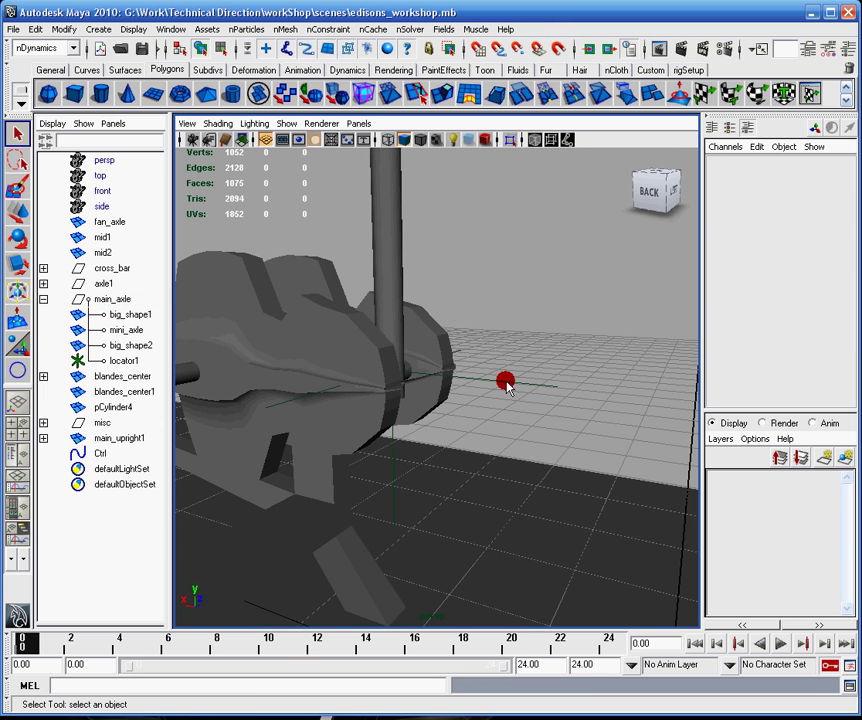
Step: Inspect locator1 and the constrained main_upright1 at the joint, selecting each in turn
alt+drag(525, 321, 500, 337)
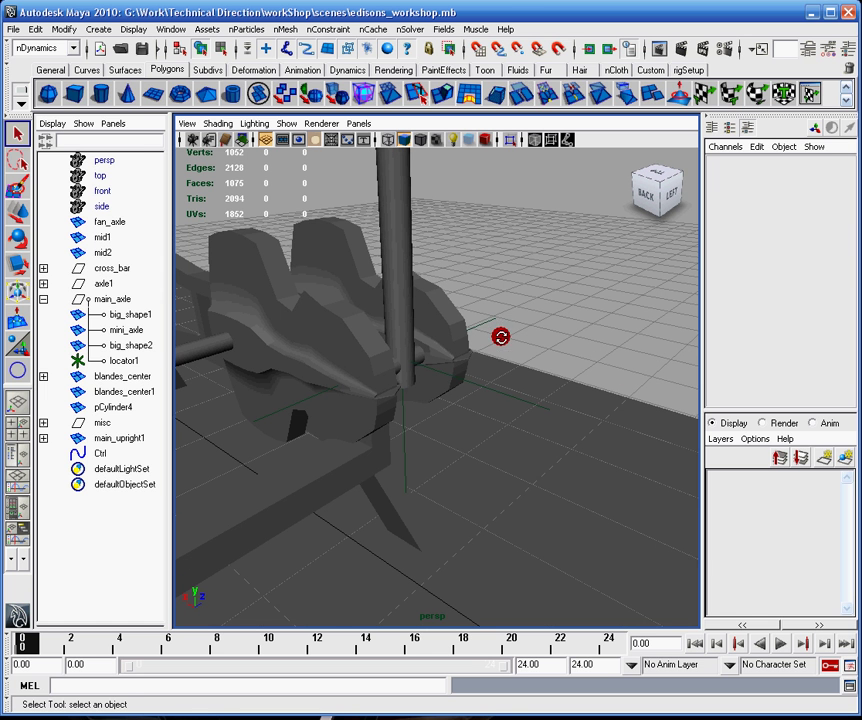
click(504, 393)
alt+drag(504, 393, 458, 425)
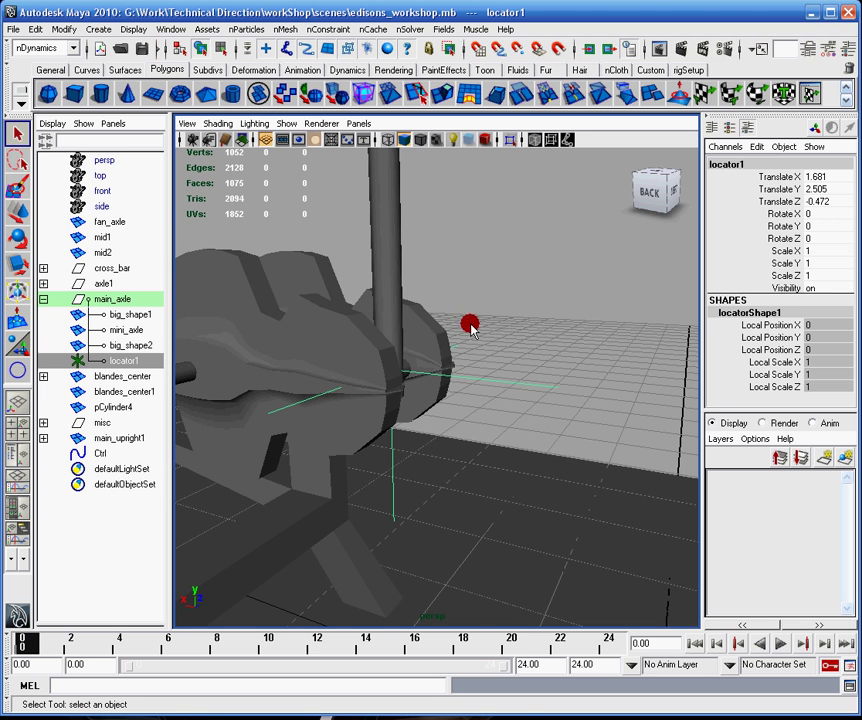
click(370, 284)
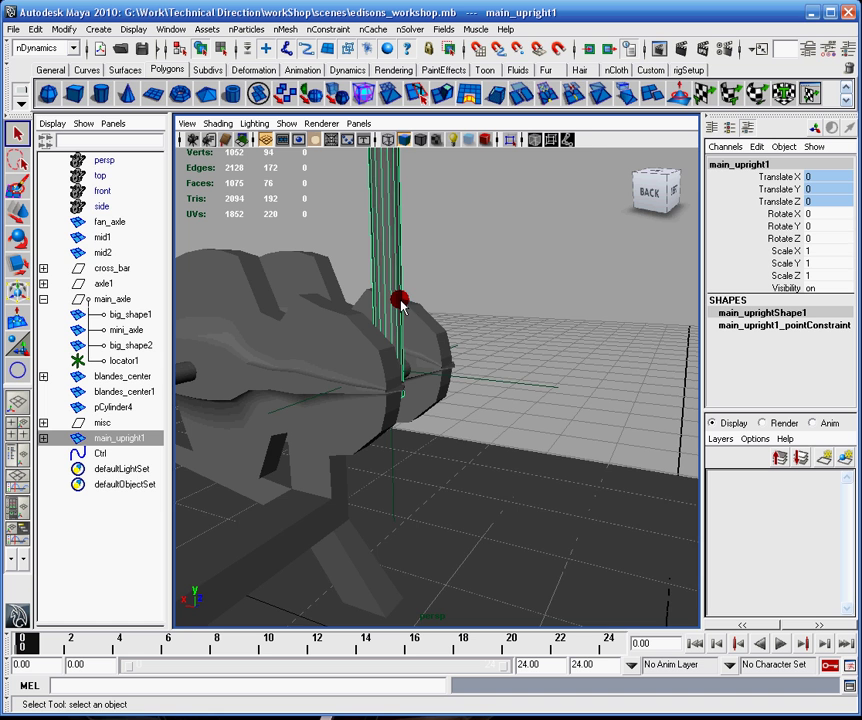
Step: Select the Ctrl curve, play the animation to check that the upright follows the axle, and rewind to frame 0
scroll(506, 433, down, 10)
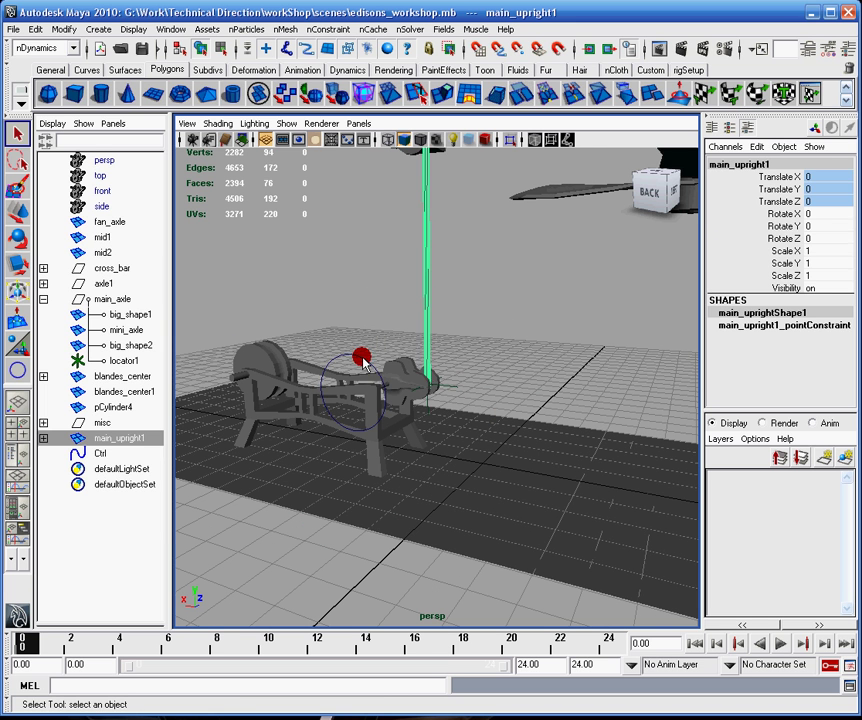
click(360, 356)
click(783, 646)
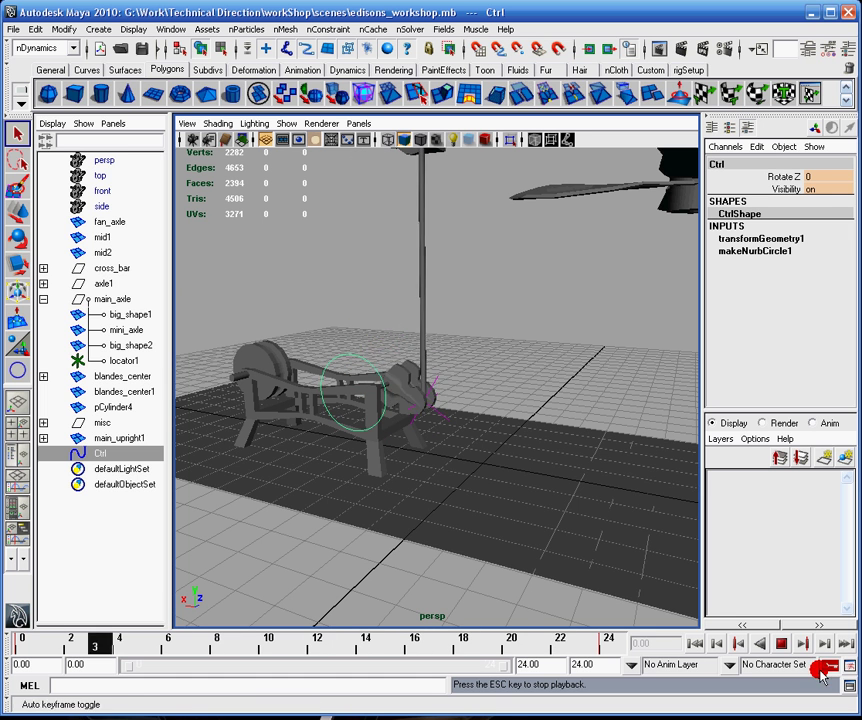
click(781, 643)
click(697, 643)
click(491, 410)
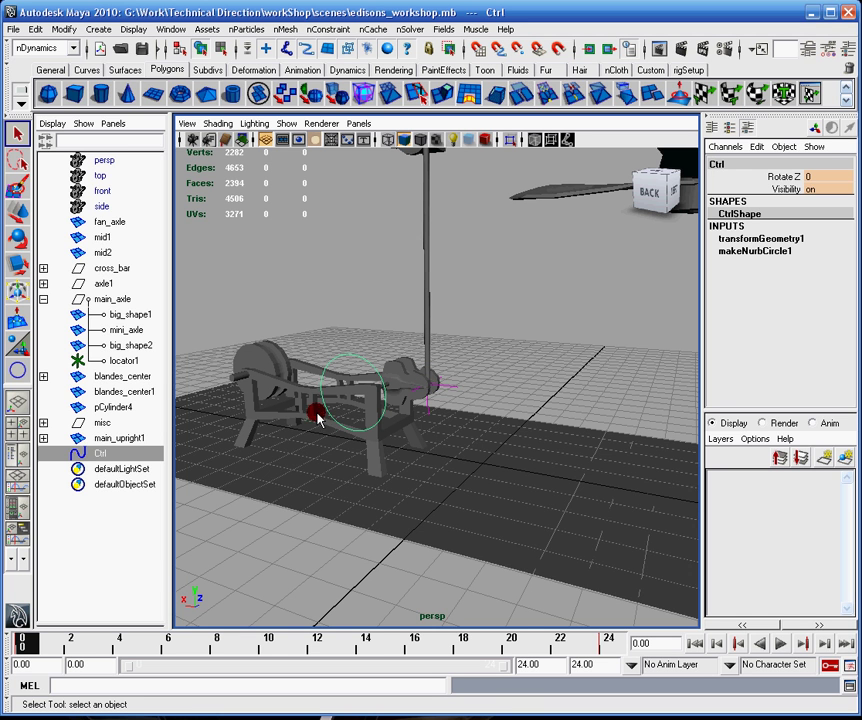
Step: Select the main_axle group and examine the upright's upper end and the axle during playback, rewinding to frame 0
click(416, 382)
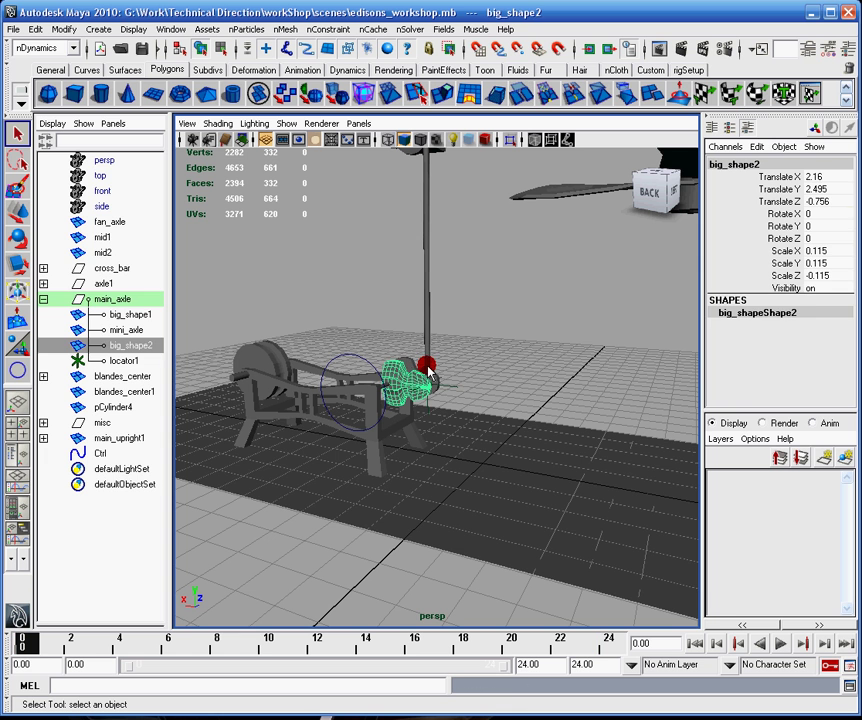
key(Up)
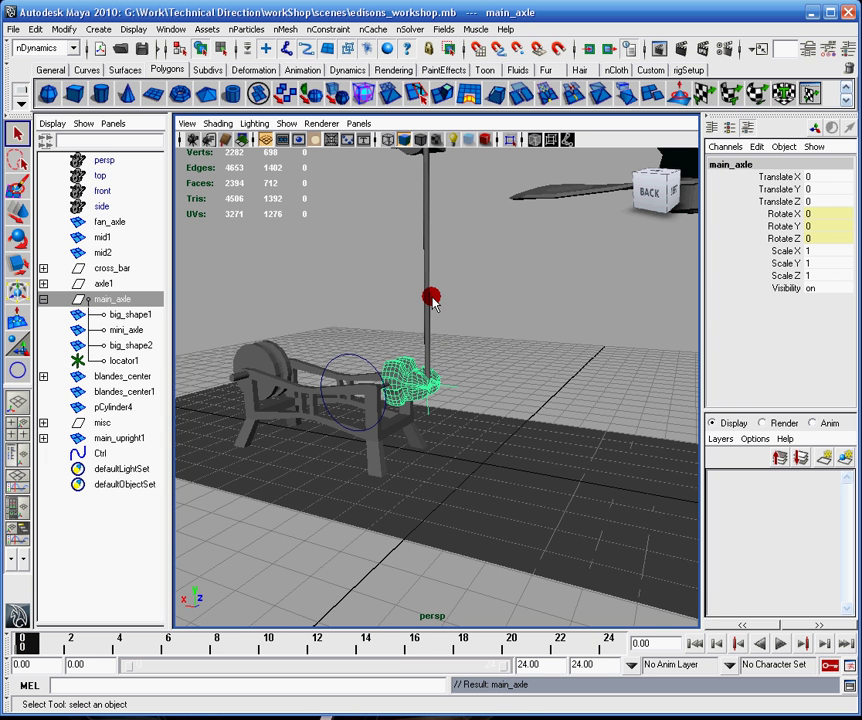
alt+drag(446, 289, 444, 418)
alt+right_drag(444, 418, 497, 418)
alt+middle_drag(488, 328, 485, 429)
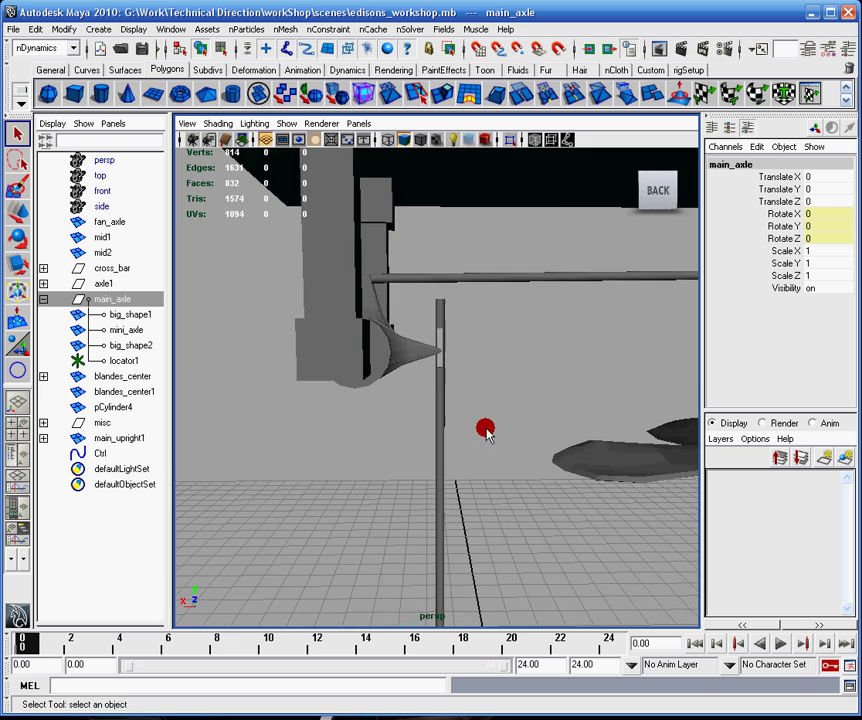
alt+drag(485, 429, 413, 333)
scroll(413, 333, down, 7)
alt+middle_drag(481, 446, 490, 234)
click(781, 643)
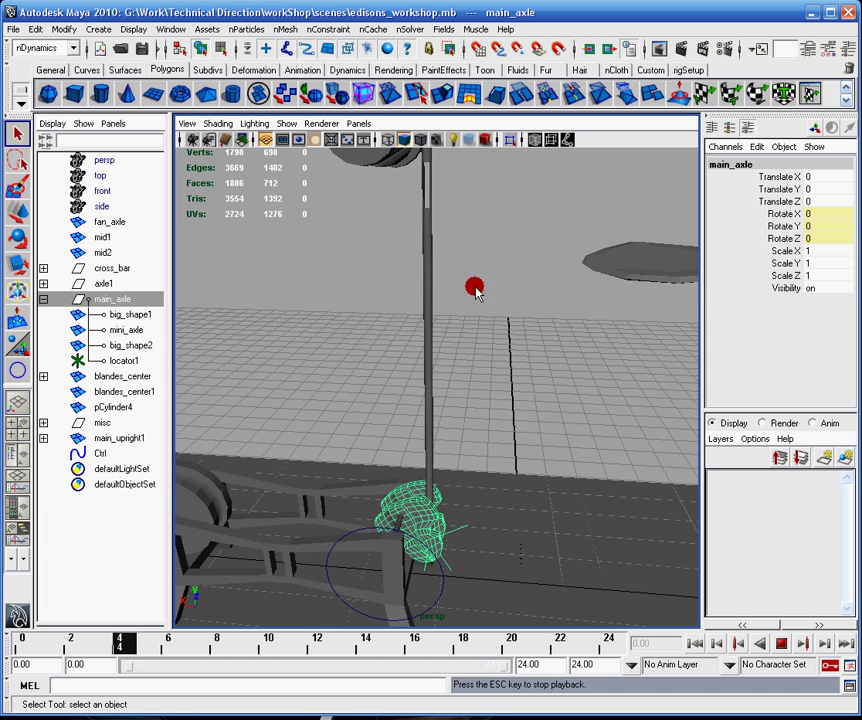
click(785, 645)
click(692, 642)
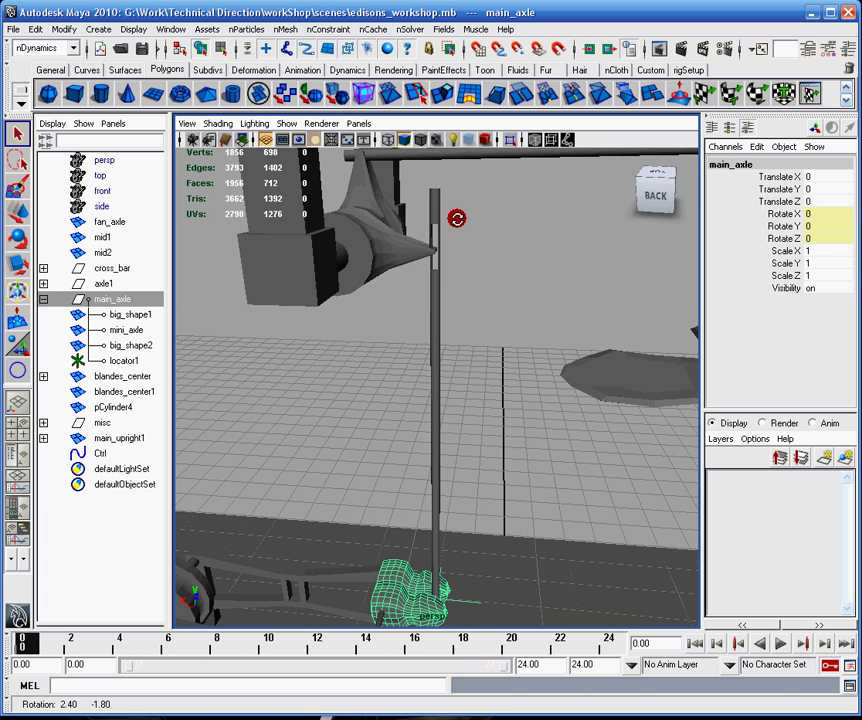
Step: Examine the upright from its upper joint down to the axle, and select main_upright1
alt+drag(456, 219, 456, 321)
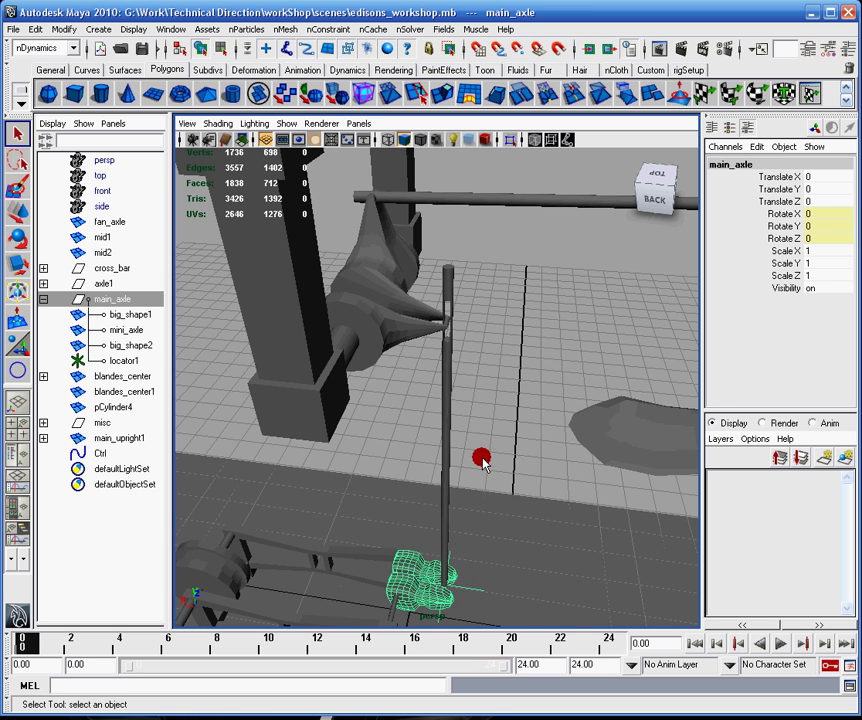
alt+middle_drag(483, 458, 449, 200)
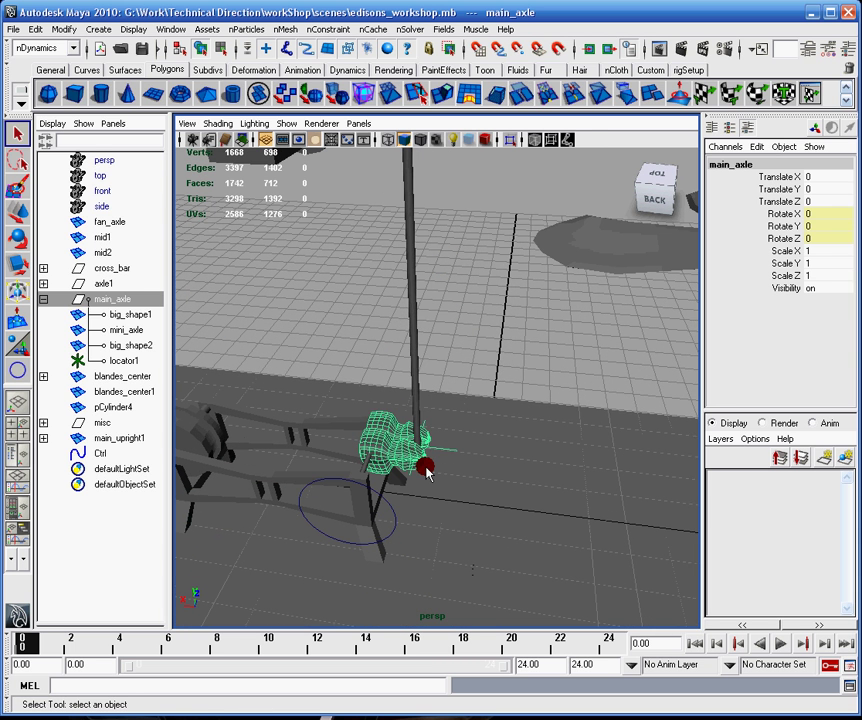
click(408, 354)
alt+middle_drag(485, 294, 471, 402)
alt+drag(471, 402, 398, 410)
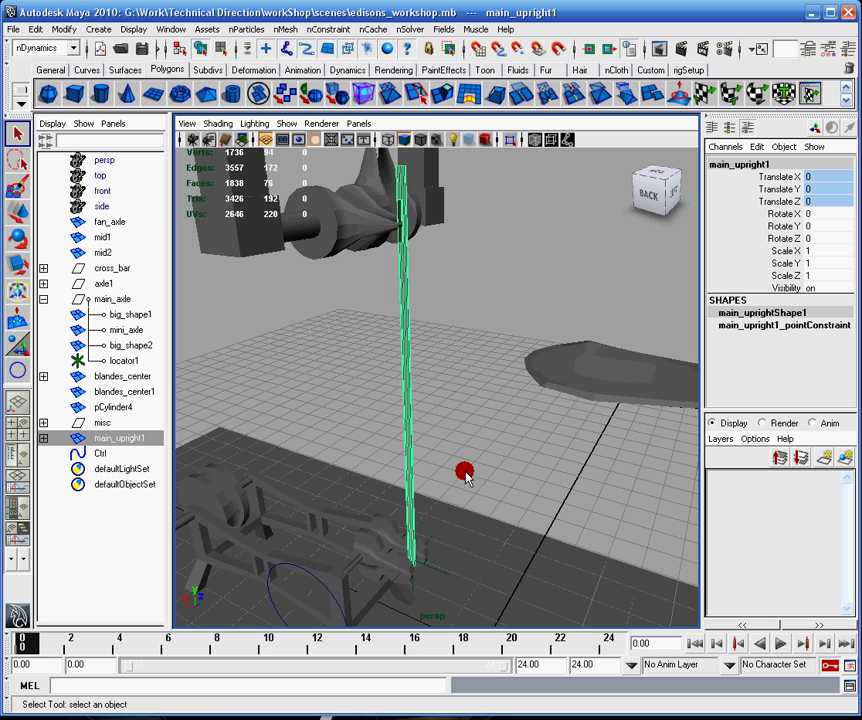
Step: Try moving main_upright1's pivot up along the upright, undo the change and leave pivot editing
alt+middle_drag(464, 469, 506, 278)
alt+drag(457, 410, 523, 371)
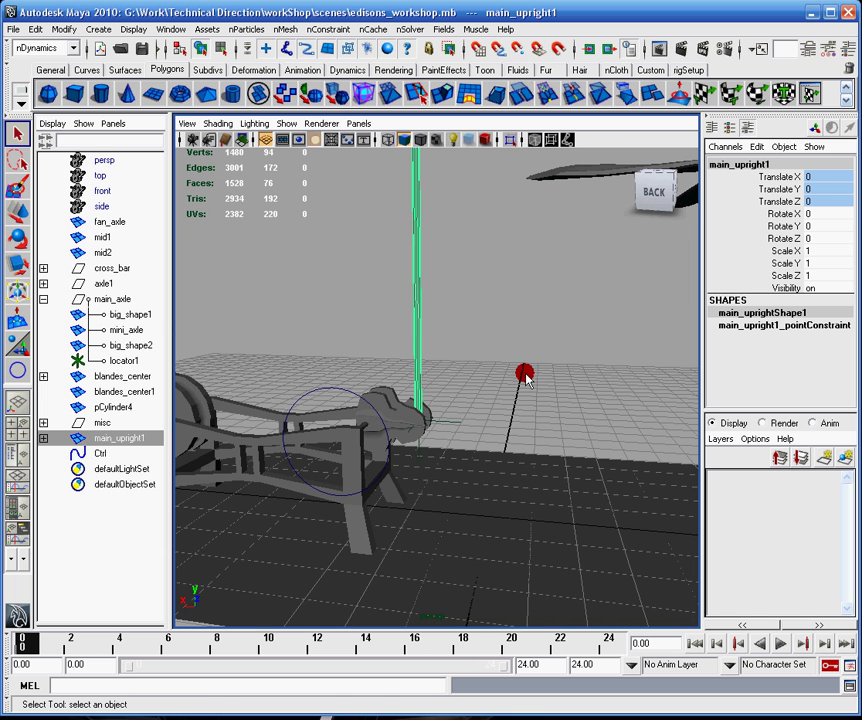
click(17, 211)
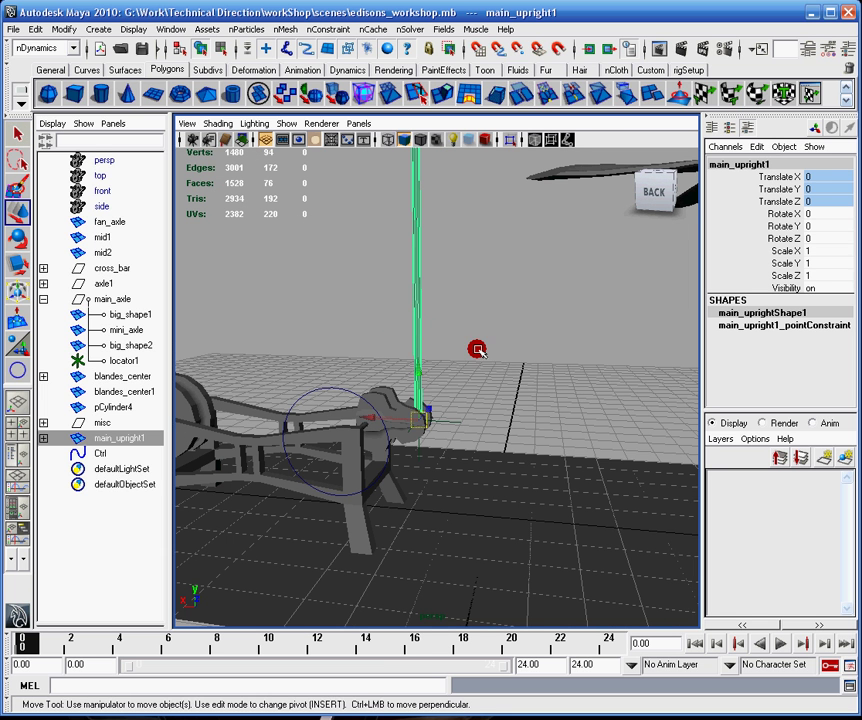
key(Insert)
drag(420, 429, 436, 143)
middle_drag(434, 142, 432, 372)
drag(432, 372, 435, 229)
key(z)
alt+drag(502, 365, 457, 409)
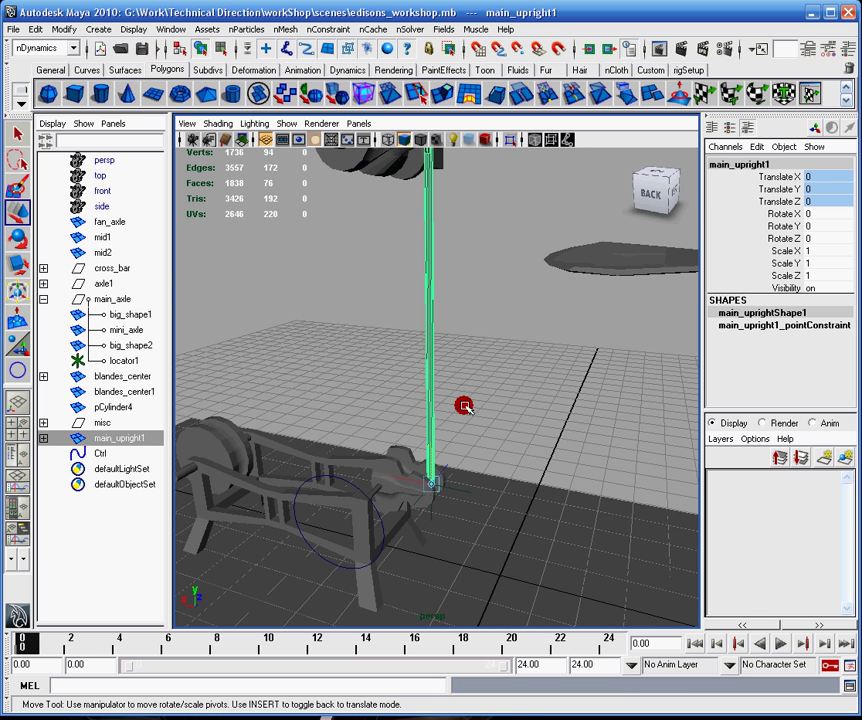
alt+middle_drag(458, 319, 446, 415)
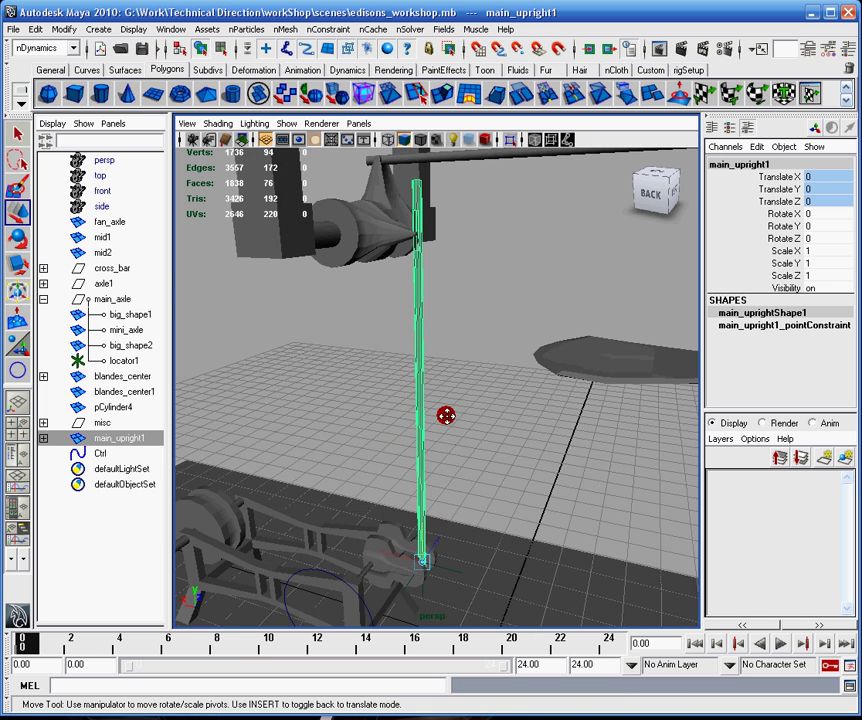
key(Insert)
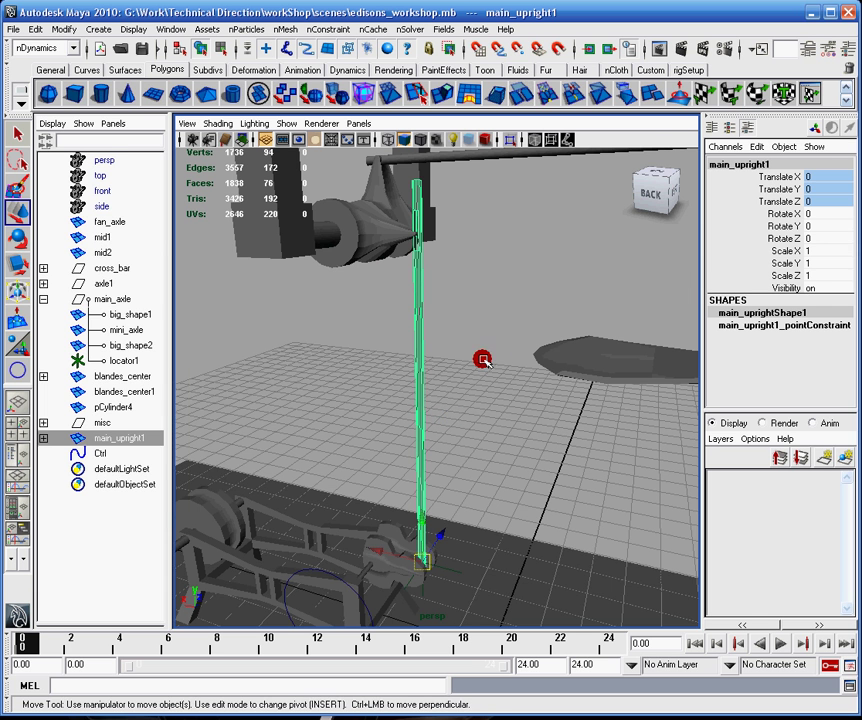
Step: Create a locator and move it up towards the upright's upper joint, at about X 1.916, Y 9.851
alt+drag(384, 311, 407, 319)
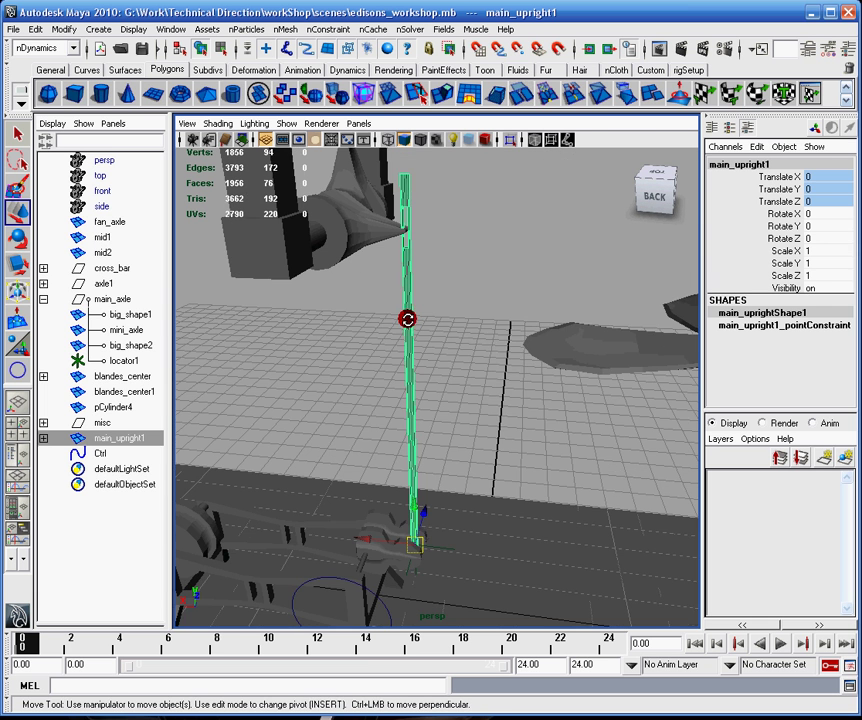
alt+drag(535, 373, 525, 302)
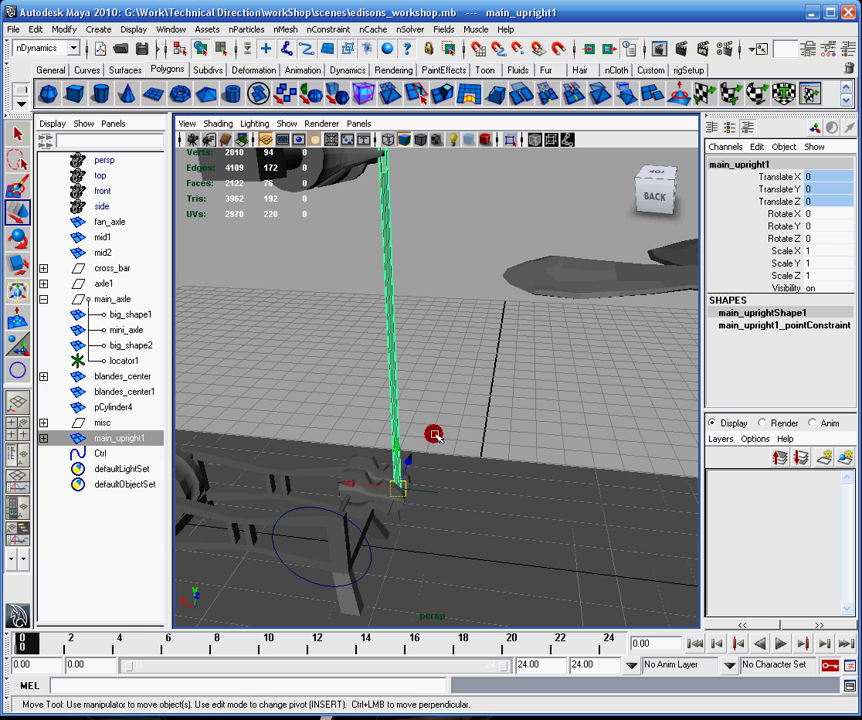
alt+drag(460, 331, 431, 327)
click(98, 29)
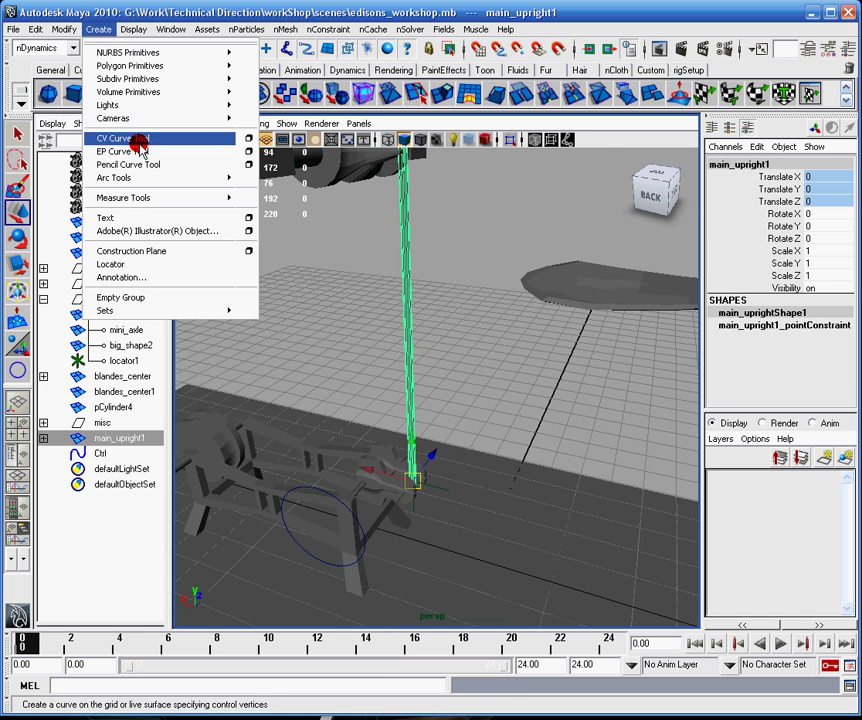
click(137, 266)
drag(483, 523, 487, 187)
alt+middle_drag(491, 241, 469, 450)
drag(485, 375, 440, 365)
alt+right_drag(440, 365, 528, 454)
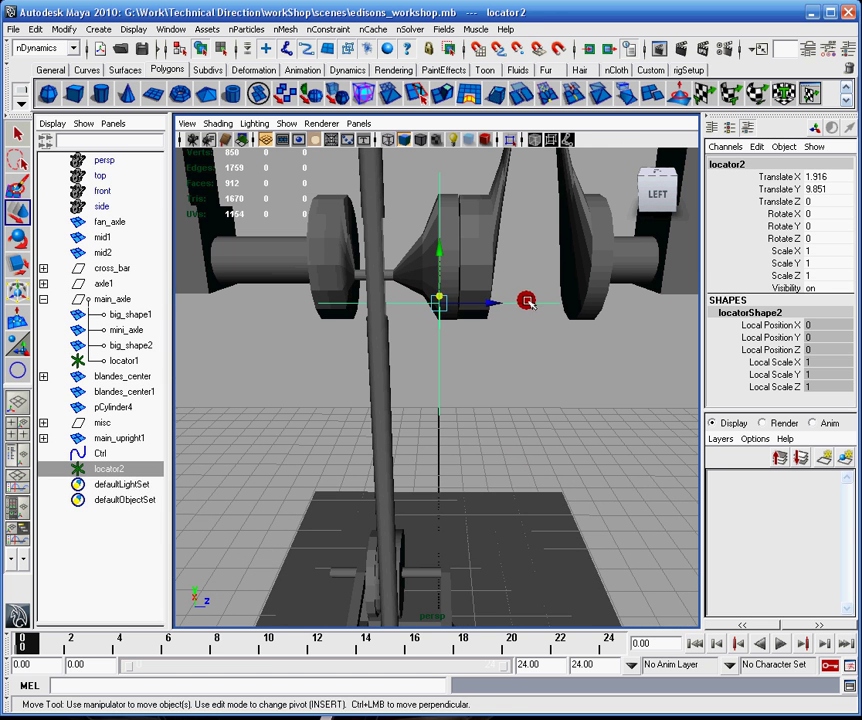
Step: Move locator2 onto the joint between mid1's tip and the upright, at about X 1.699, Y 10.082, Z -0.417
drag(496, 304, 352, 316)
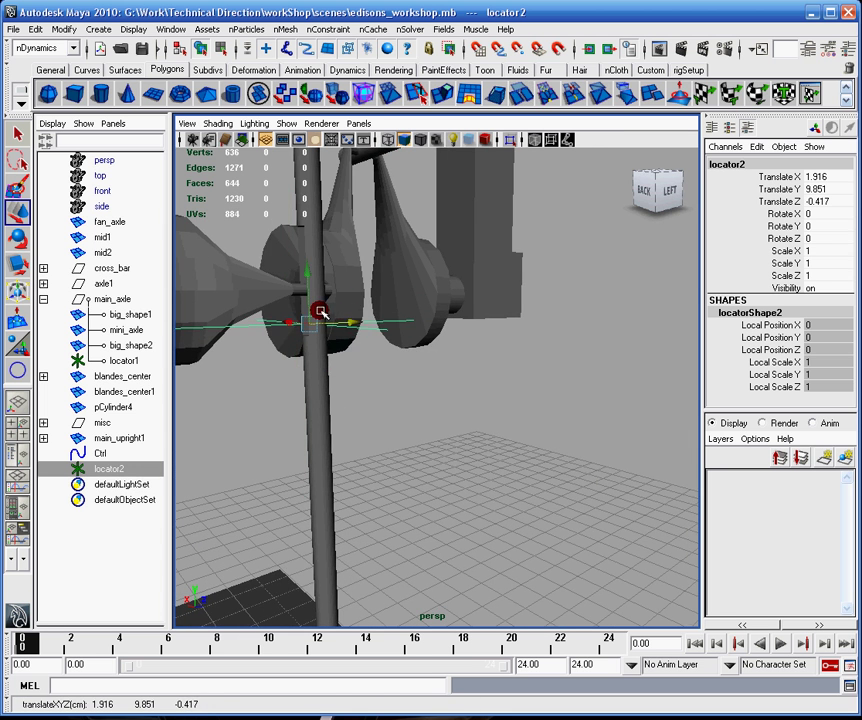
alt+right_drag(321, 314, 439, 316)
alt+middle_drag(335, 340, 406, 354)
alt+drag(393, 348, 425, 361)
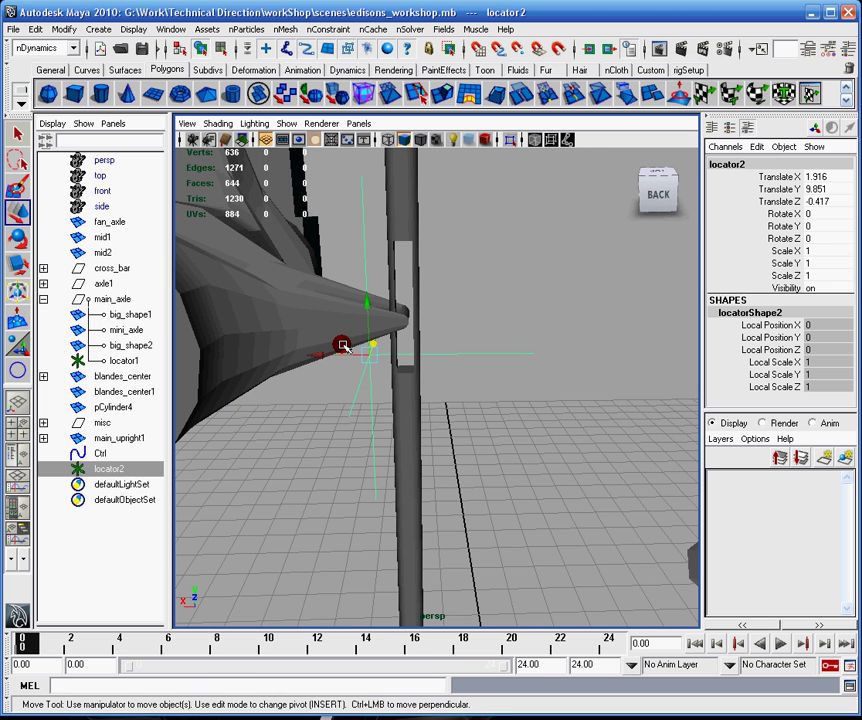
drag(331, 354, 404, 490)
Step: Try parenting locator2 under main_upright1 and play the animation to check how it moves
click(413, 442)
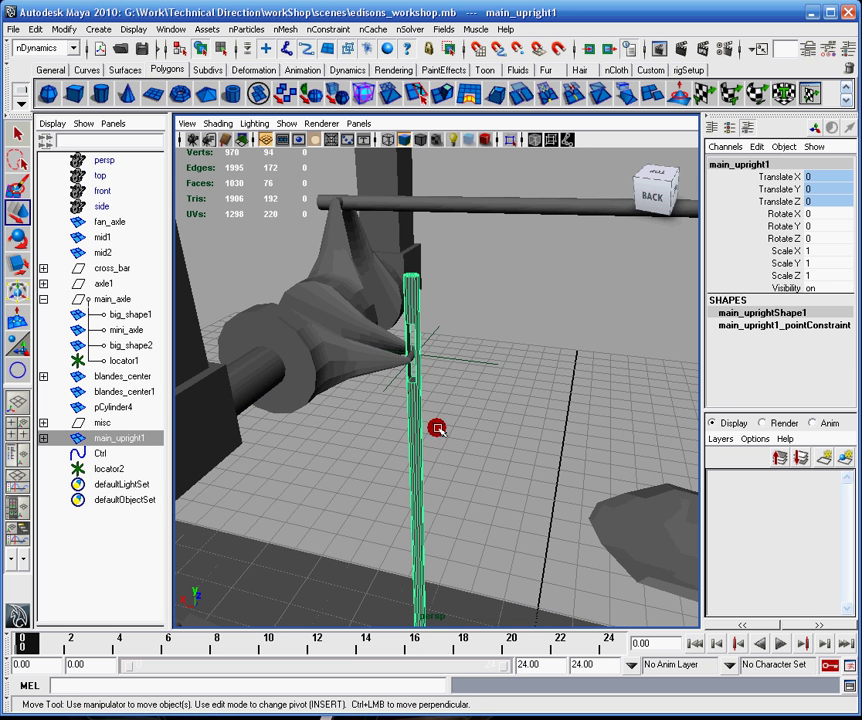
click(43, 437)
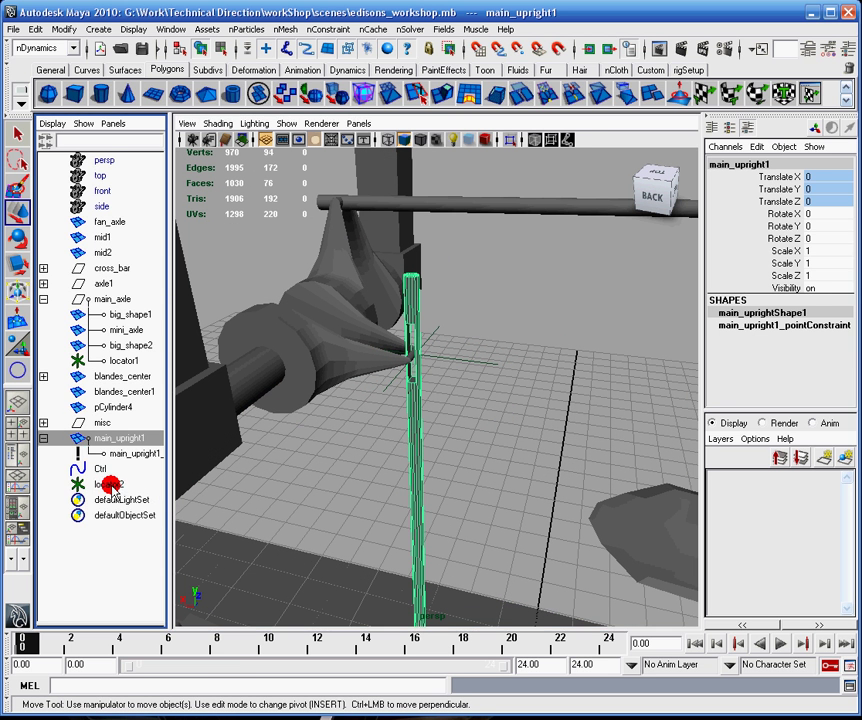
click(112, 484)
middle_drag(112, 484, 130, 441)
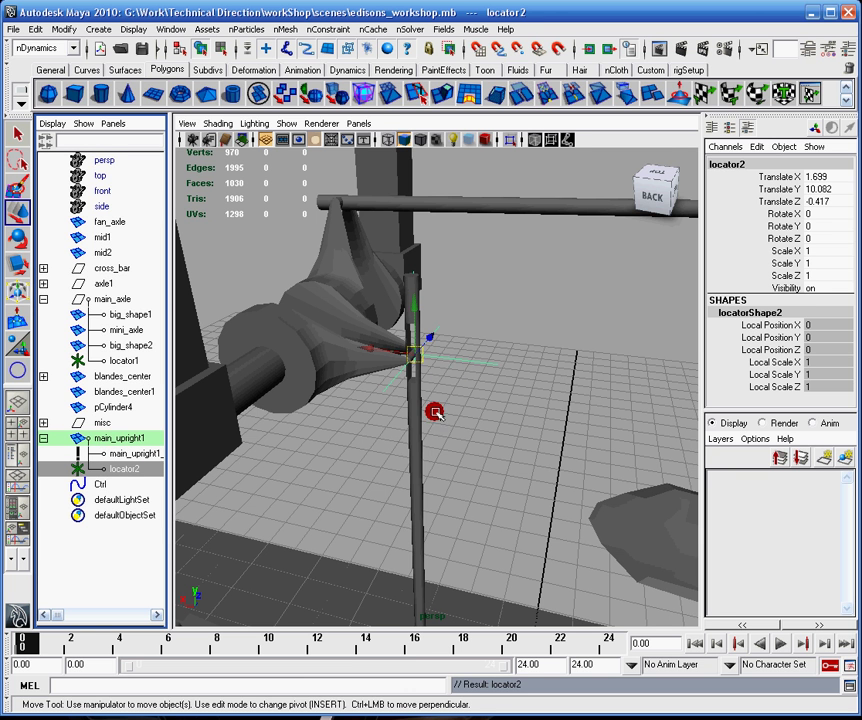
alt+drag(435, 408, 500, 450)
click(782, 643)
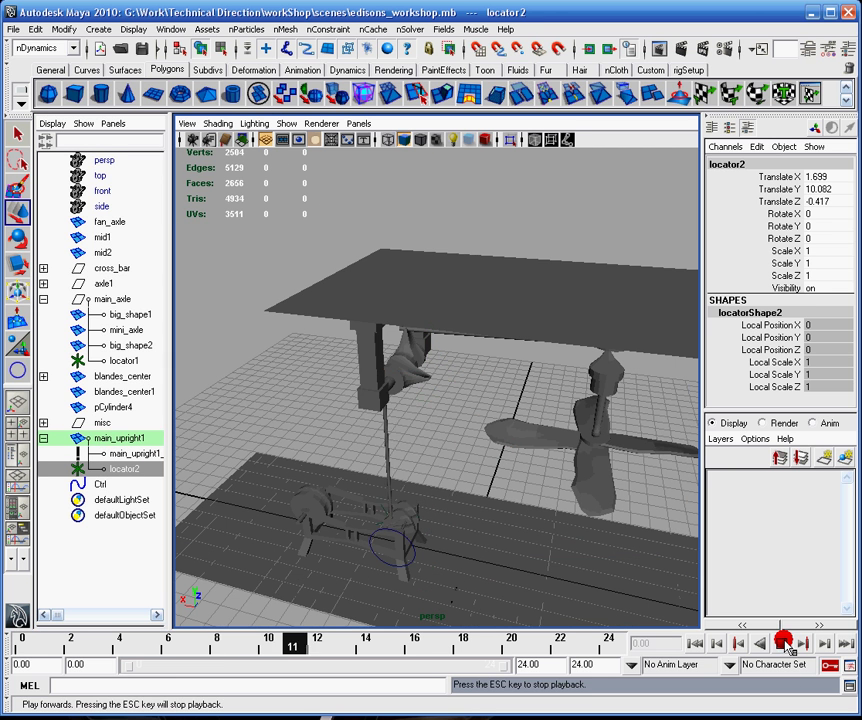
click(782, 643)
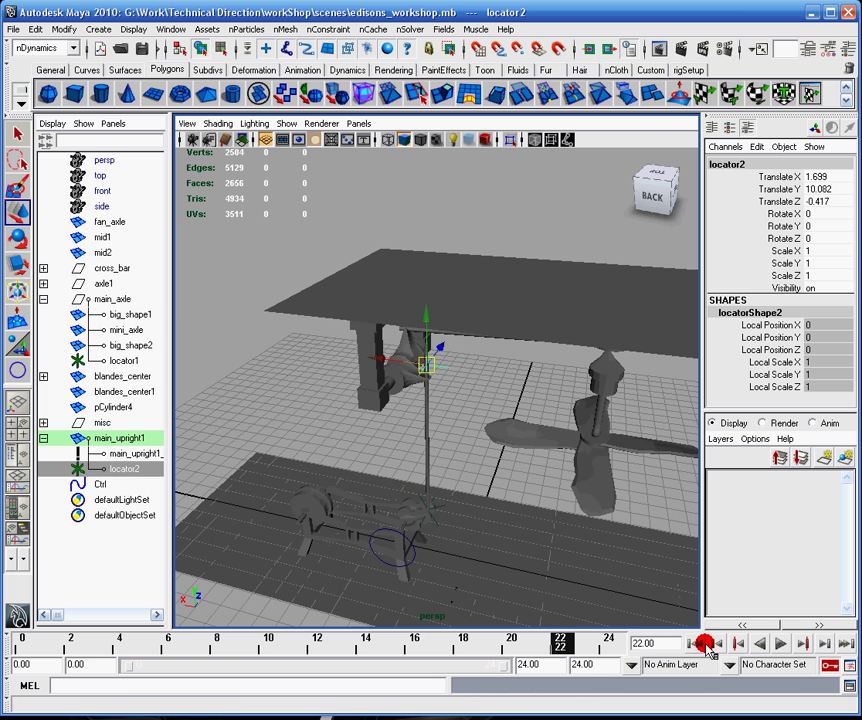
Step: Undo the parenting of locator2 to main_upright1 and rewind to frame 0
click(506, 386)
key(ctrl+z)
key(ctrl+z)
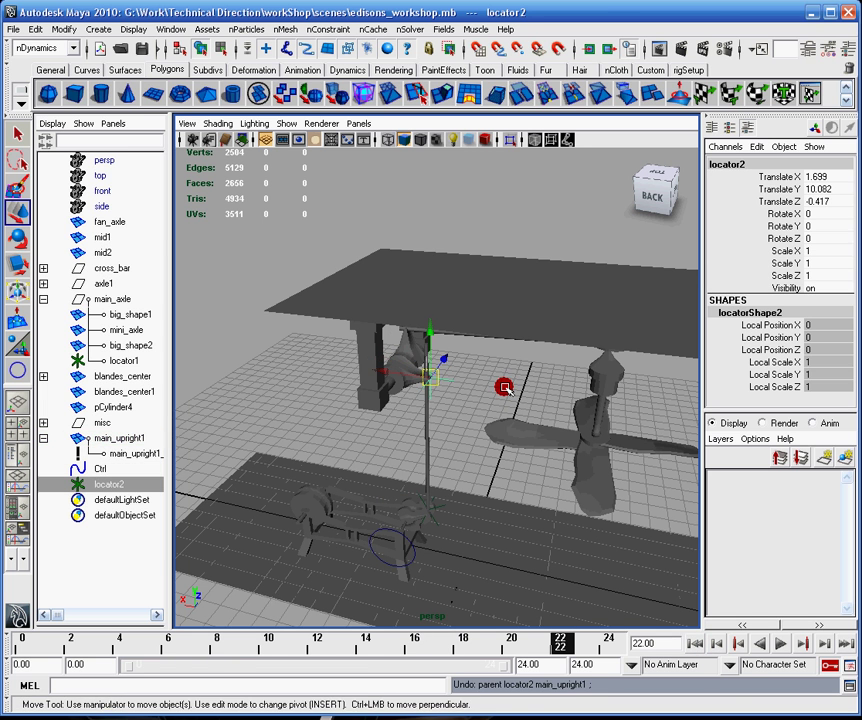
click(695, 643)
Step: Identify mid1 as the part holding the upper joint, parent locator2 under it and expand mid1's hierarchy
scroll(445, 415, up, 5)
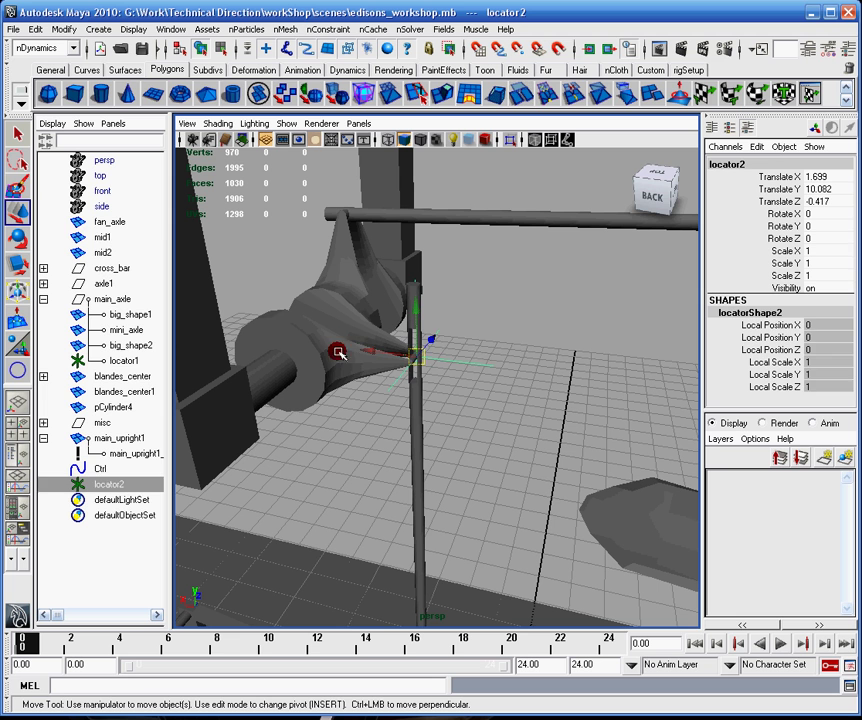
click(338, 352)
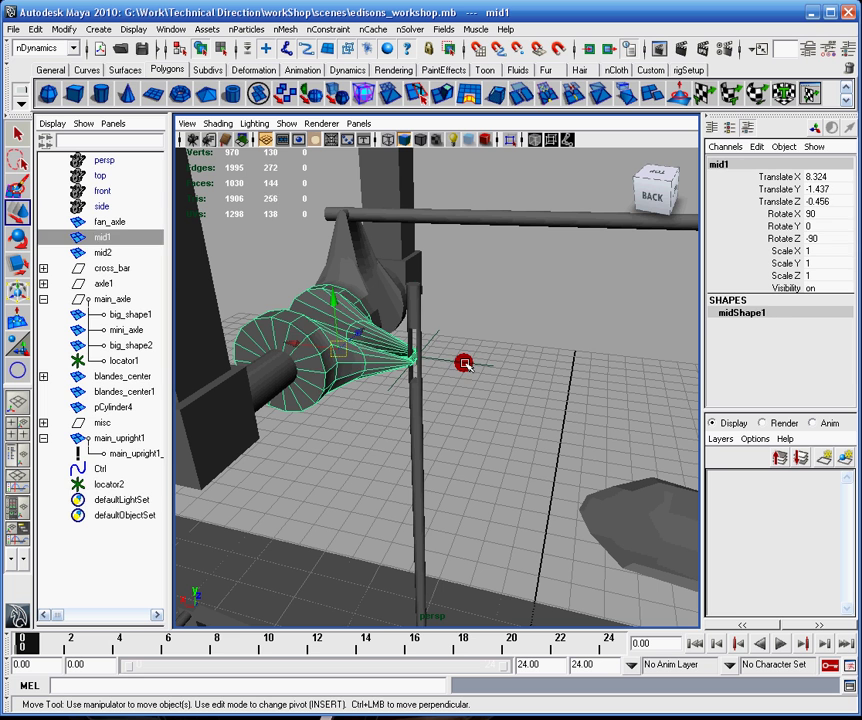
click(401, 369)
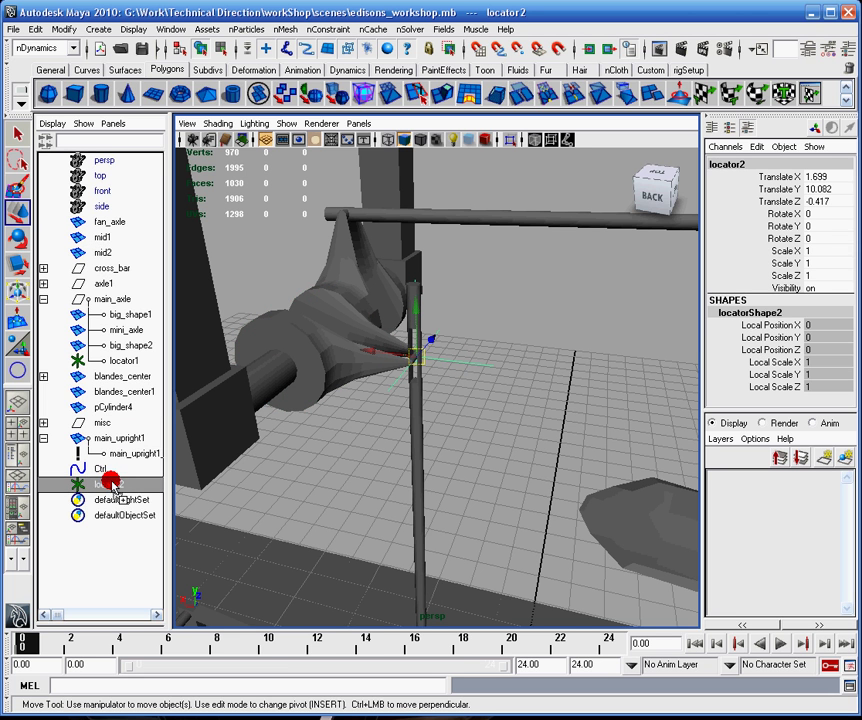
click(302, 350)
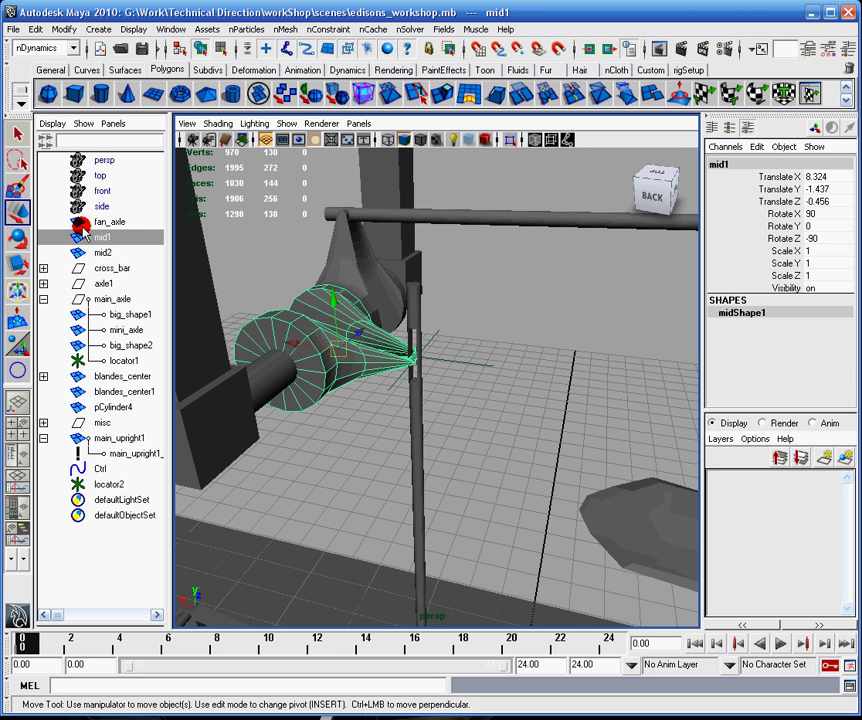
click(428, 362)
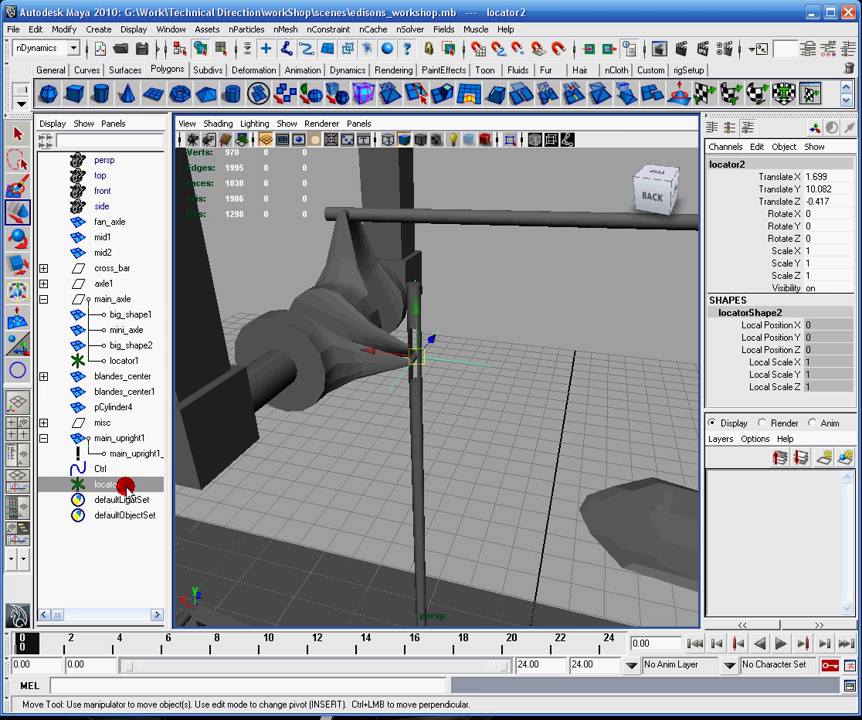
middle_drag(125, 487, 130, 236)
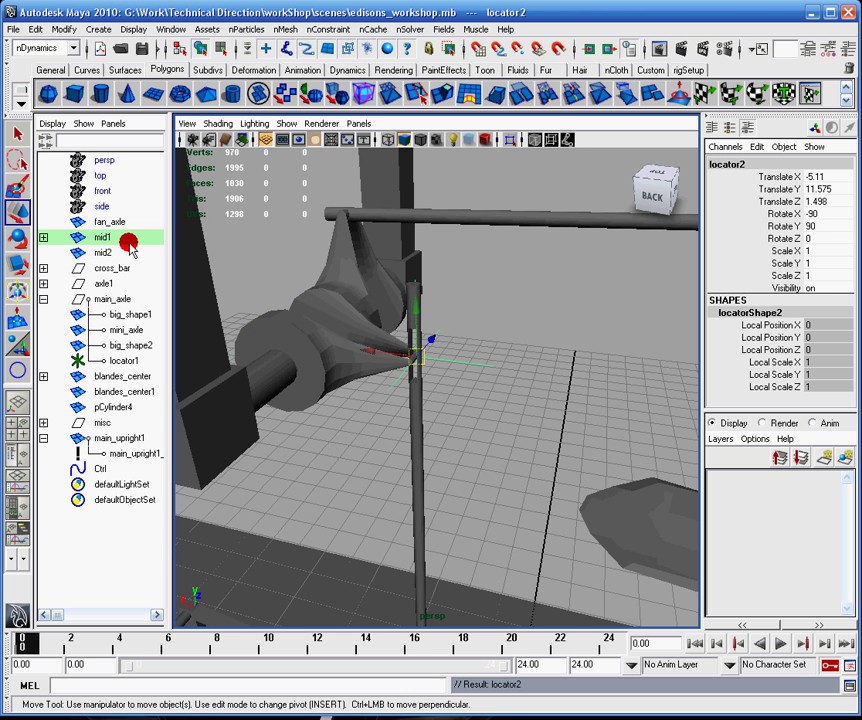
click(44, 237)
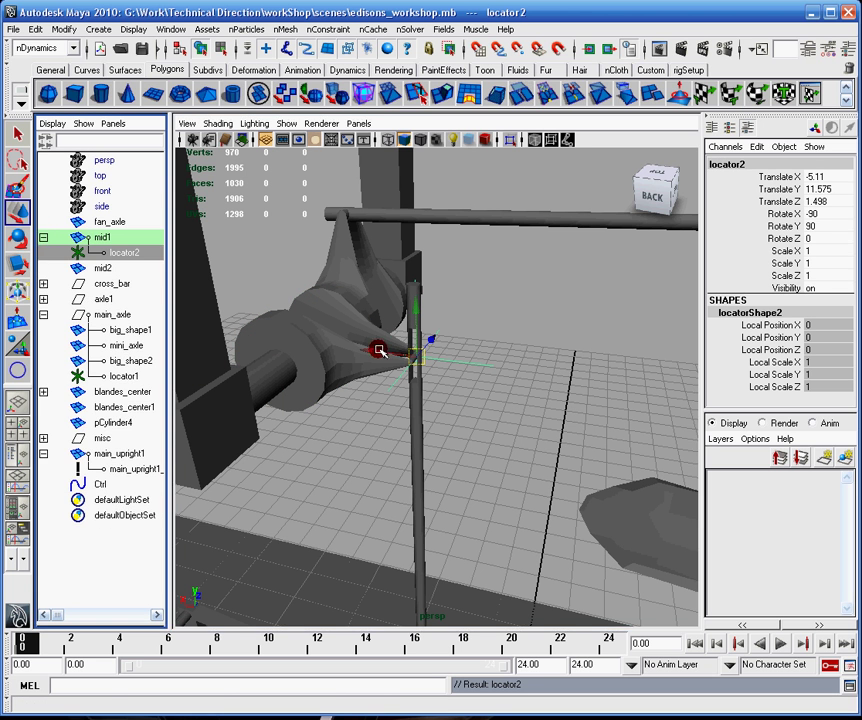
Step: Add main_upright1 to the locator2 selection and apply an Aim constraint so the upright aims at the locator
alt+drag(379, 350, 434, 203)
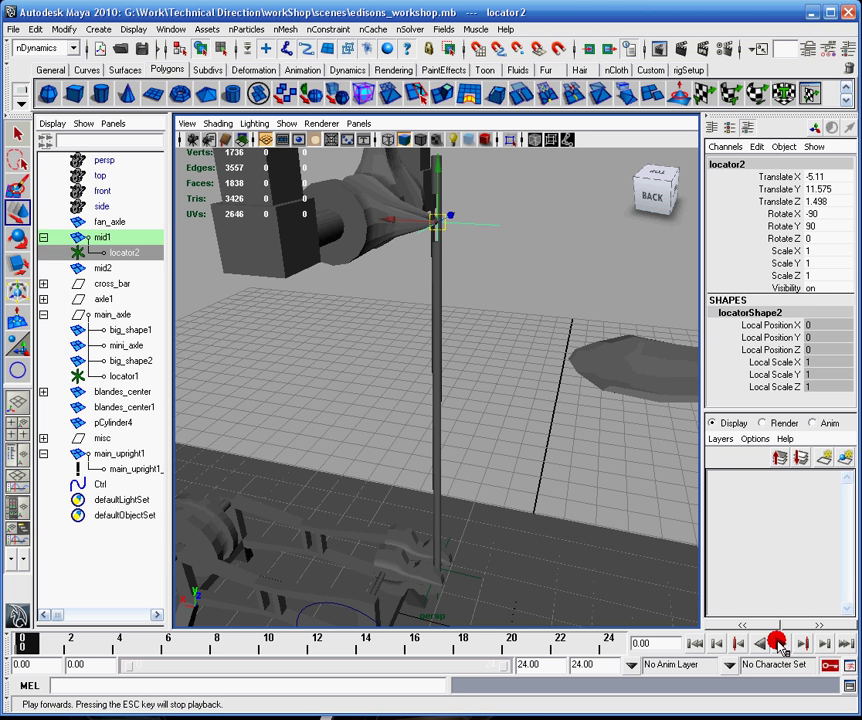
click(510, 389)
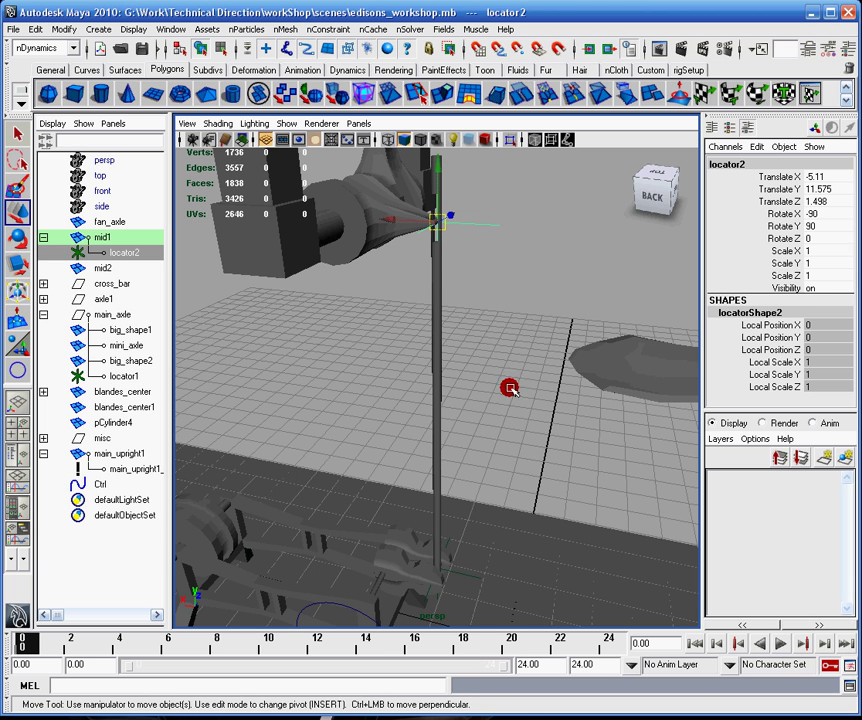
click(437, 304)
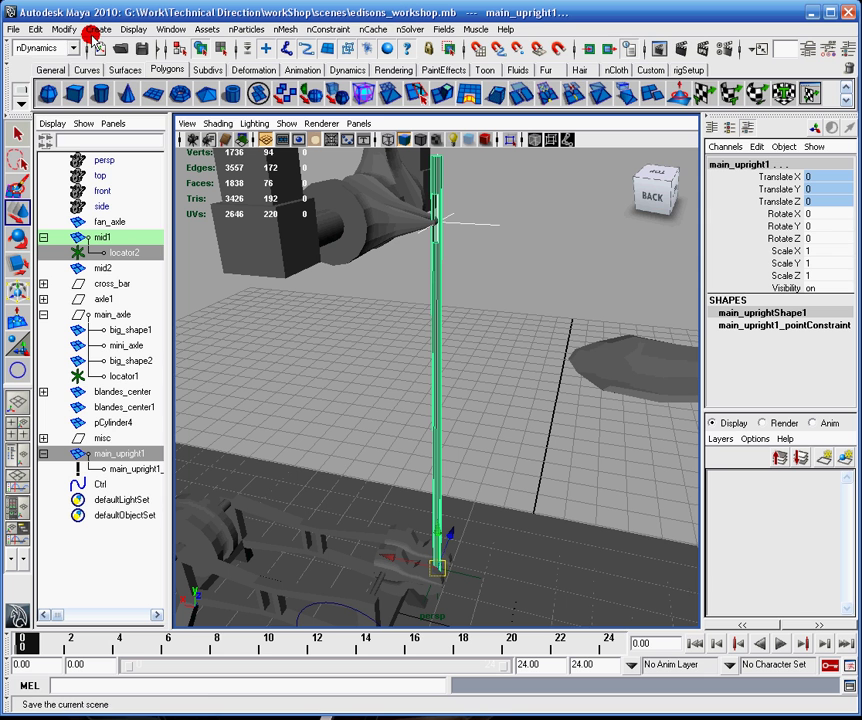
click(55, 47)
click(57, 65)
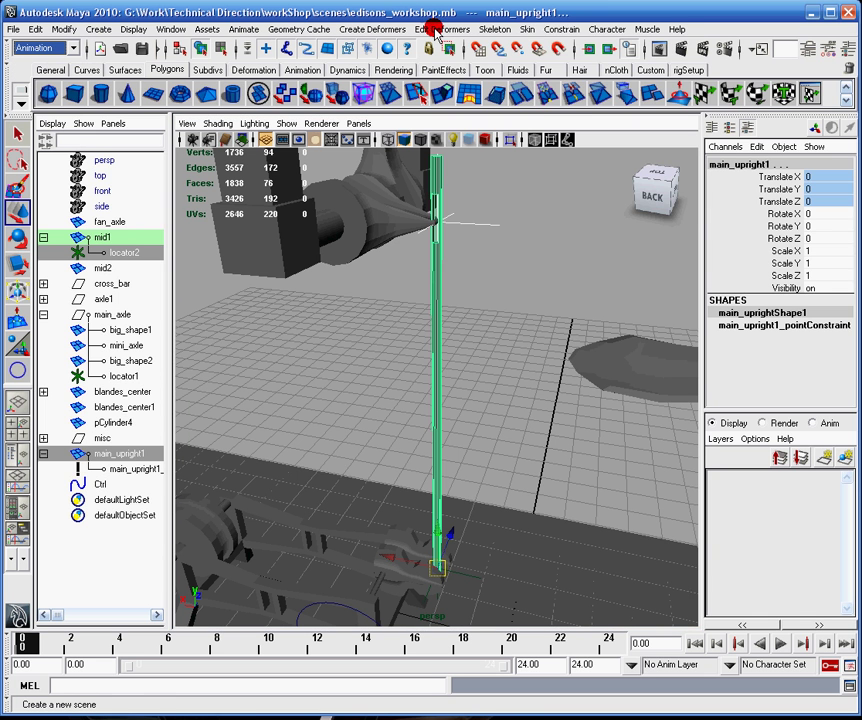
click(562, 29)
click(570, 65)
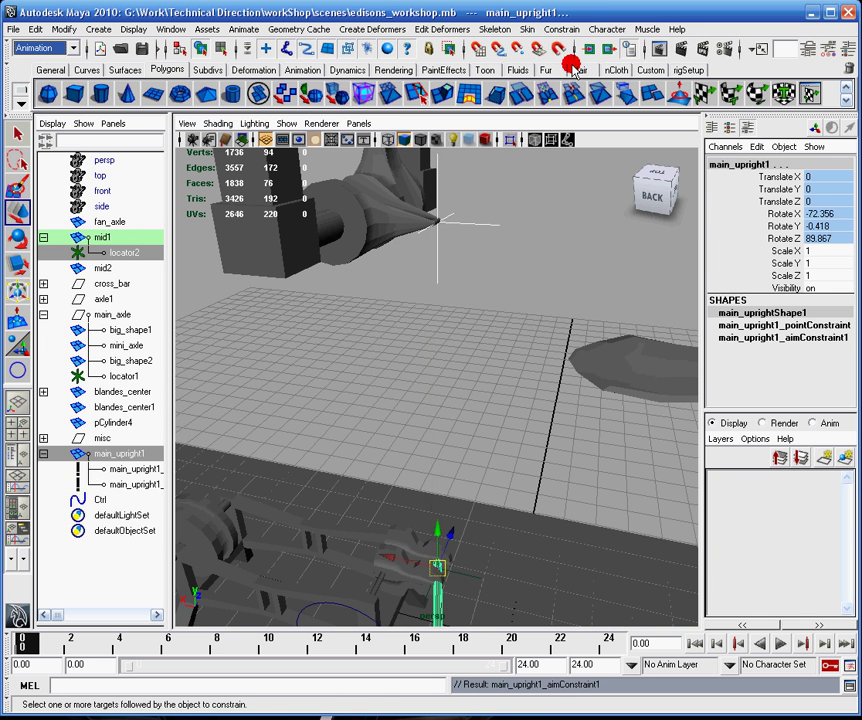
Step: Close the Menu Set Editor and examine the aim-constrained upright's orientation relative to locator2
scroll(450, 460, down, 6)
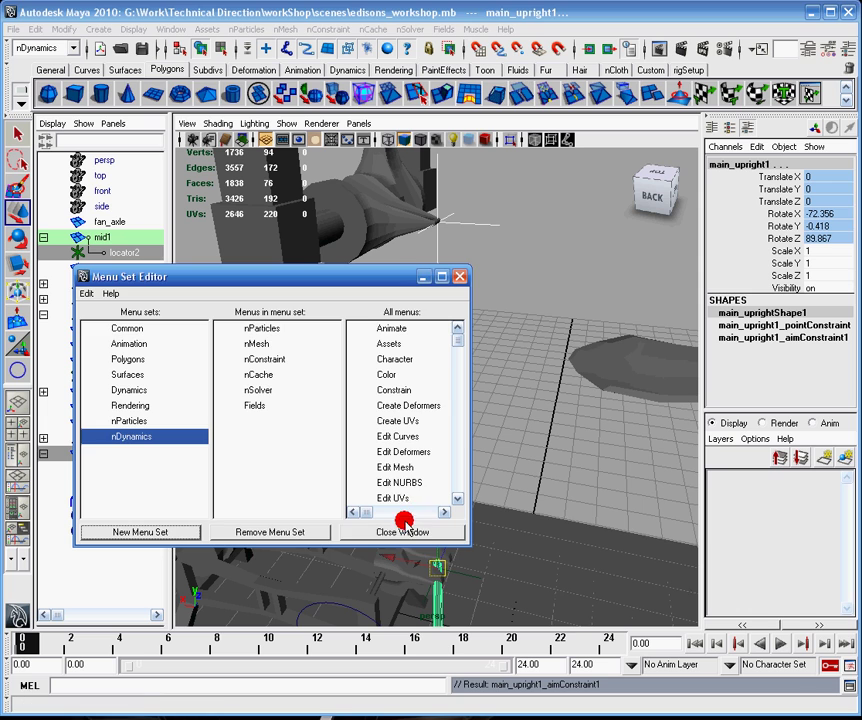
click(415, 532)
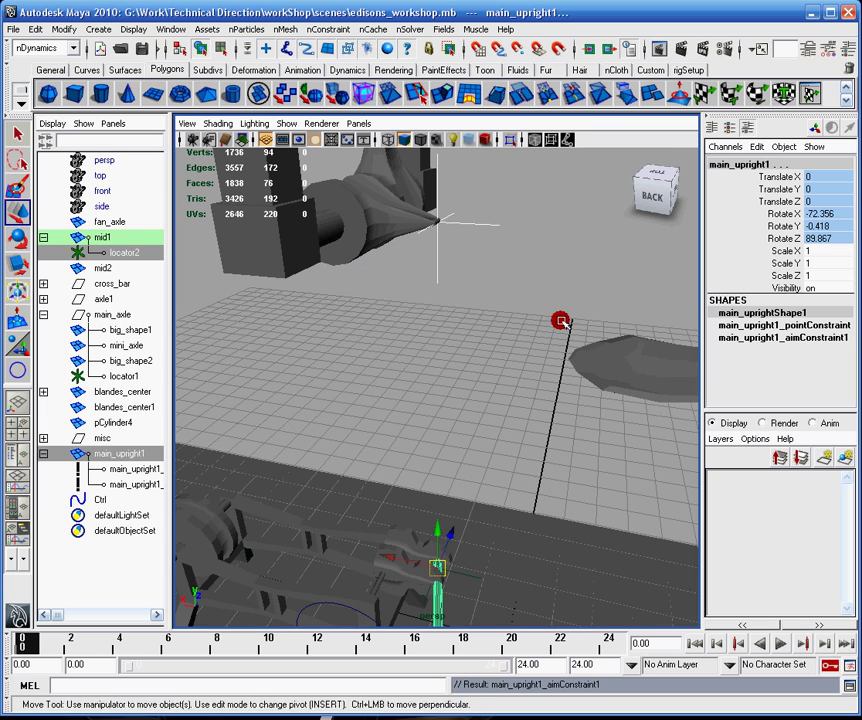
alt+middle_drag(562, 321, 521, 289)
alt+right_drag(521, 289, 419, 527)
alt+drag(418, 527, 462, 302)
alt+middle_drag(462, 302, 473, 364)
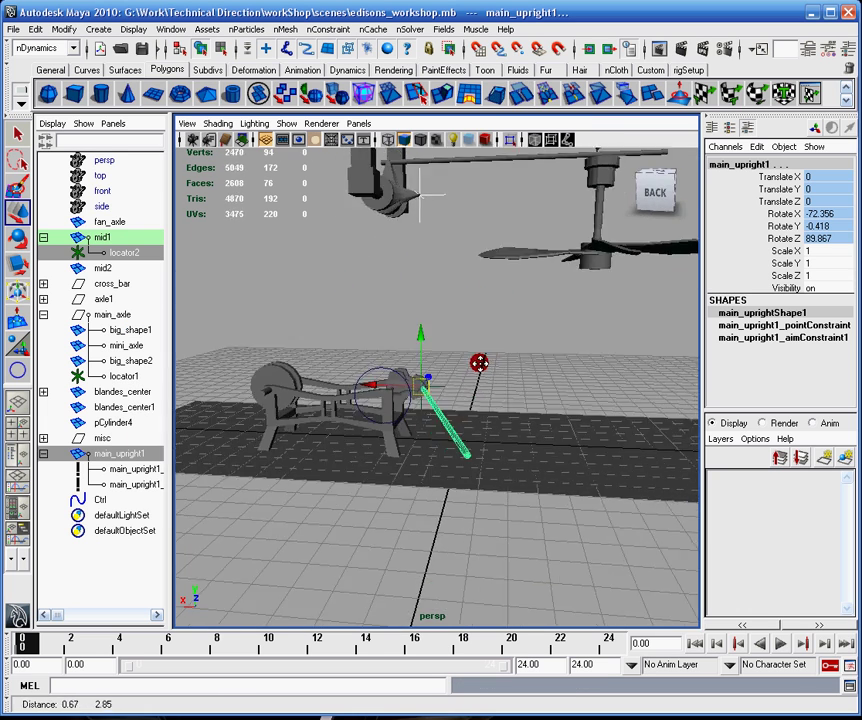
alt+drag(473, 364, 456, 373)
alt+middle_drag(456, 373, 475, 375)
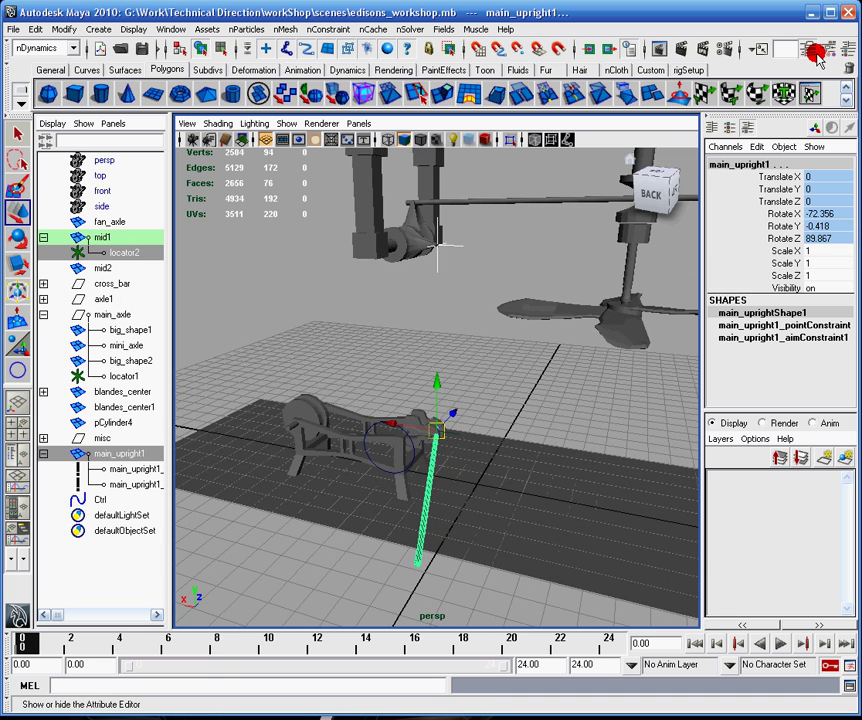
Step: Open the attributes of main_upright1_aimConstraint1 and set the Aim Vector's X component to 0
click(845, 48)
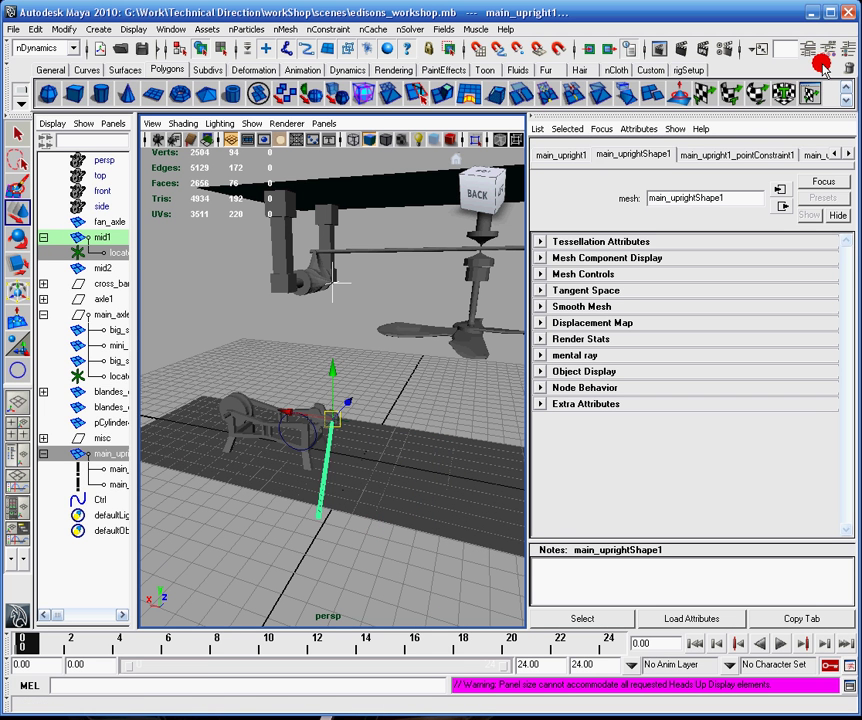
click(850, 154)
click(852, 155)
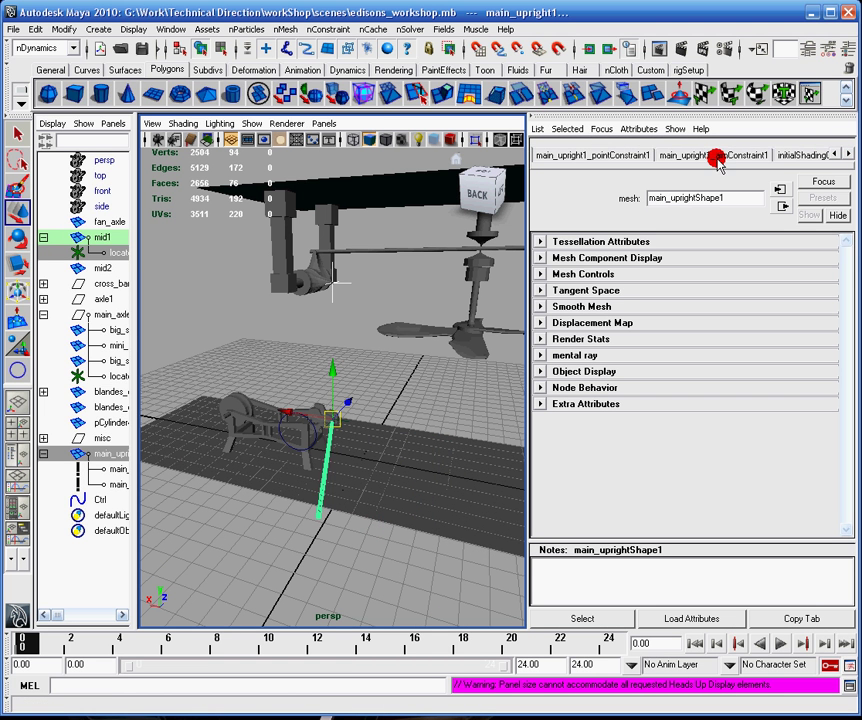
click(716, 157)
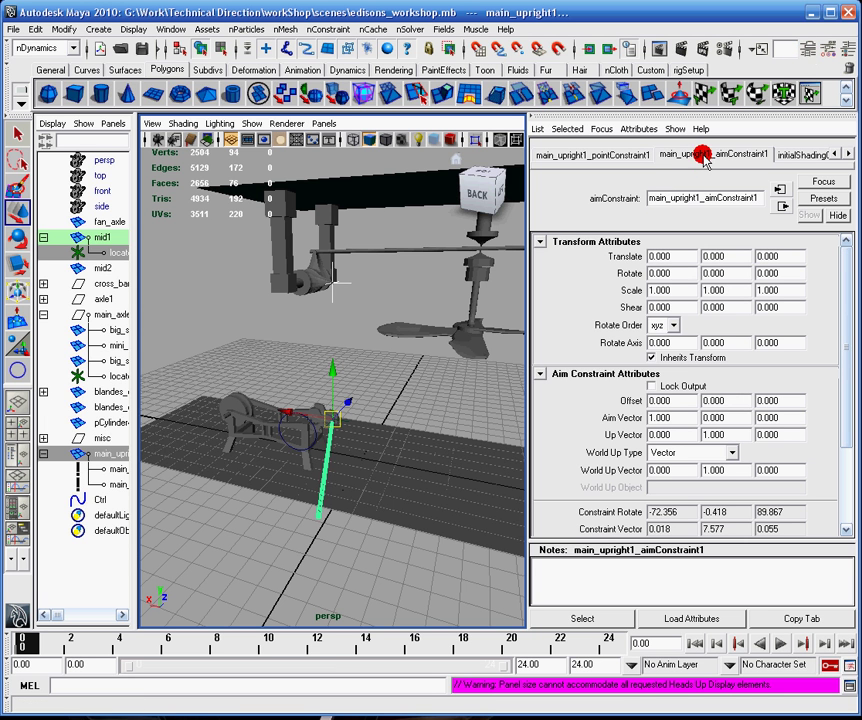
click(704, 417)
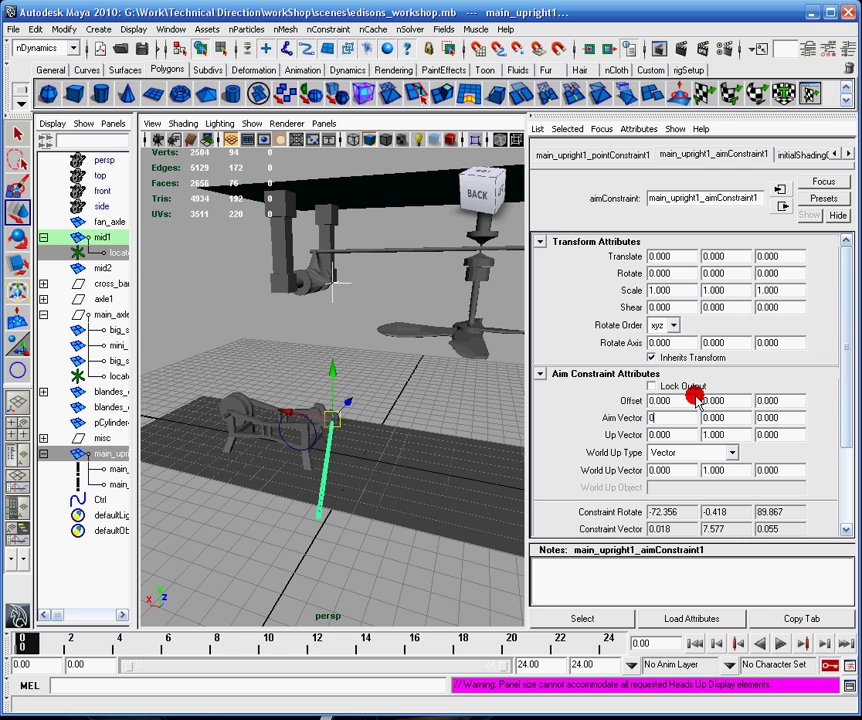
key(Return)
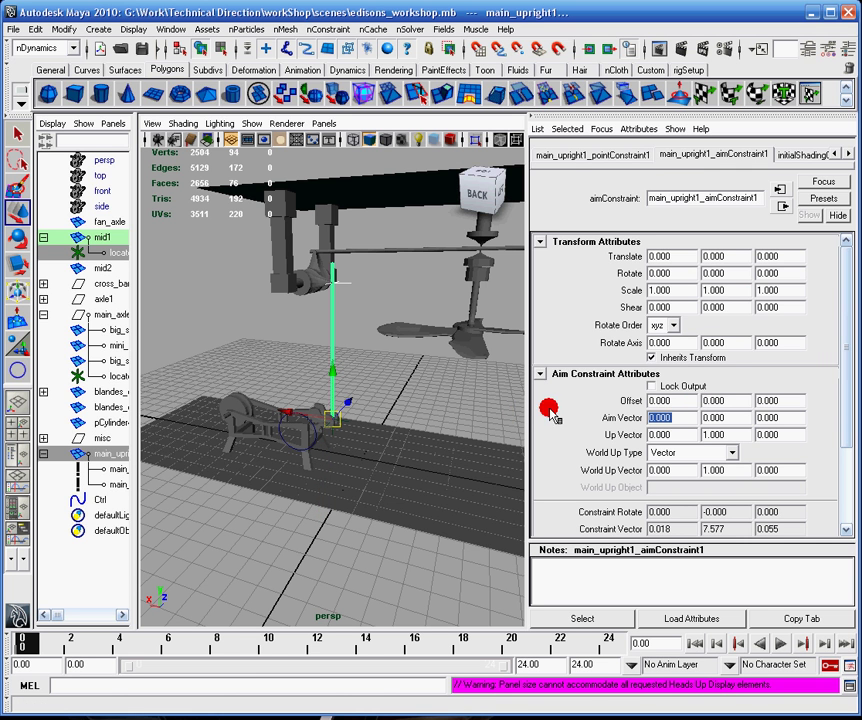